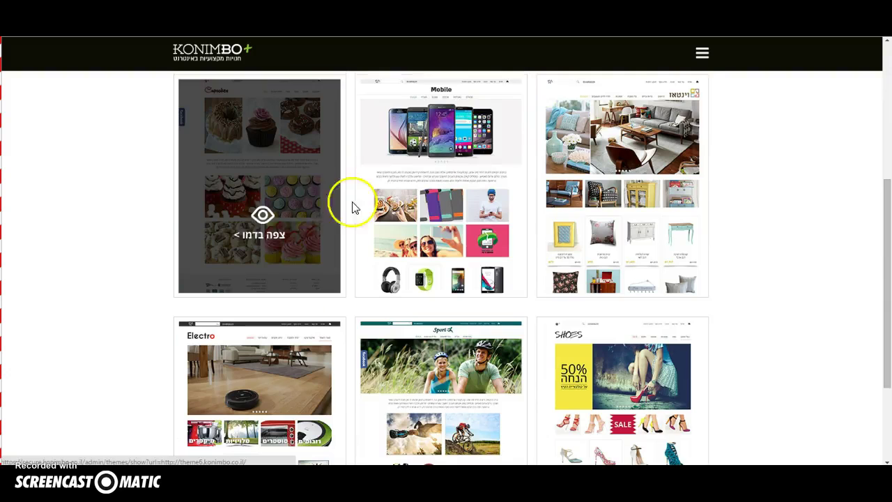
# - Preview the Sport template and filter its ביגוד ספורט category by the colour כתום
pyautogui.click(433, 328)
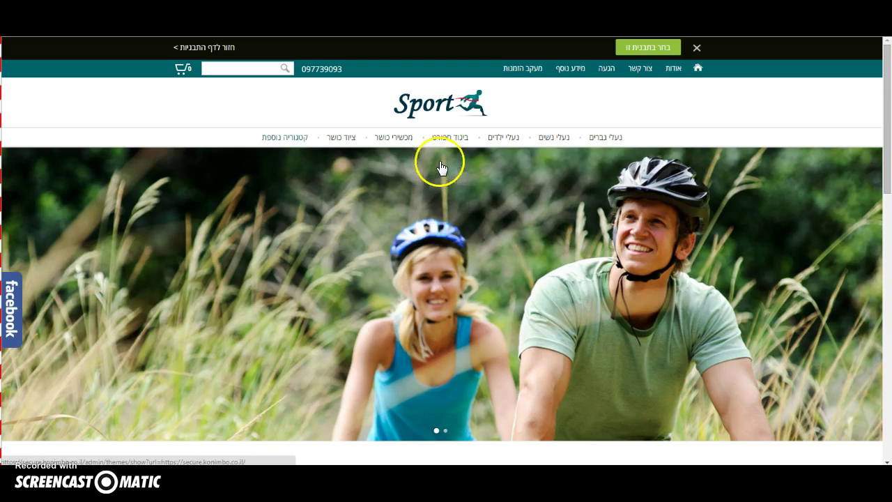
pyautogui.click(442, 140)
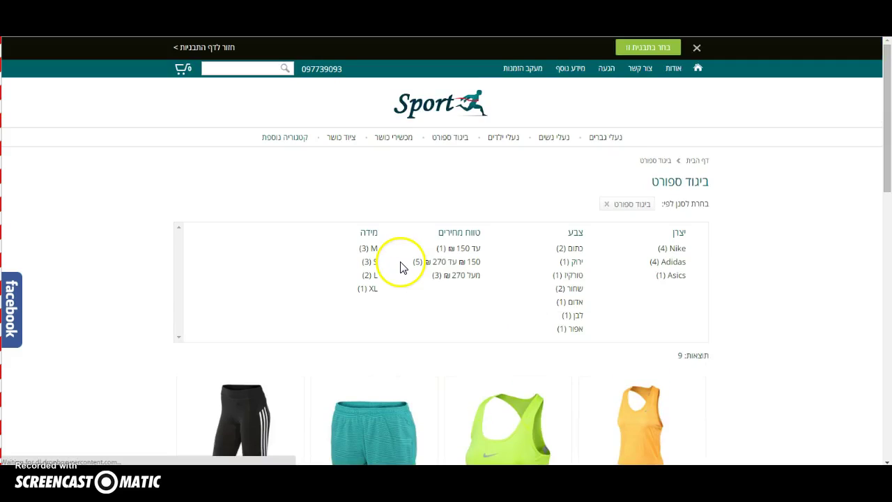
pyautogui.scroll(-1, 446, 258)
pyautogui.click(574, 192)
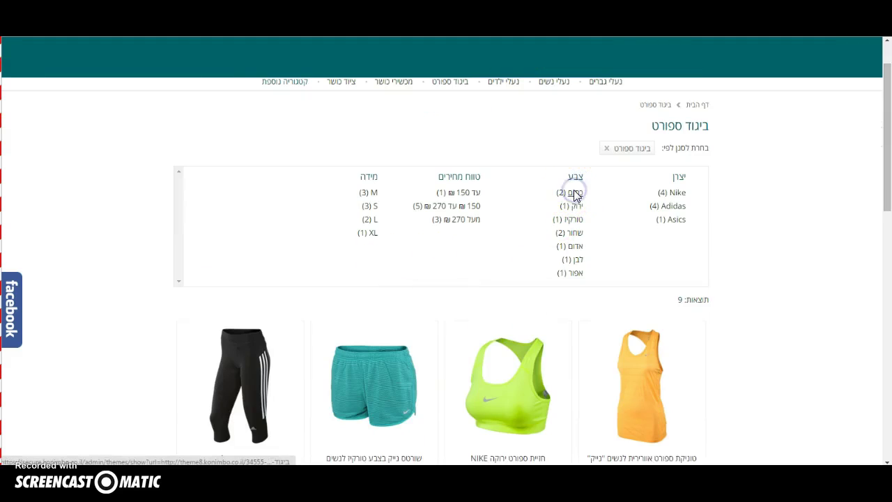
# - Examine the orange Adidas men's jacket's product page and image thumbnails, and return to the template gallery
pyautogui.click(507, 365)
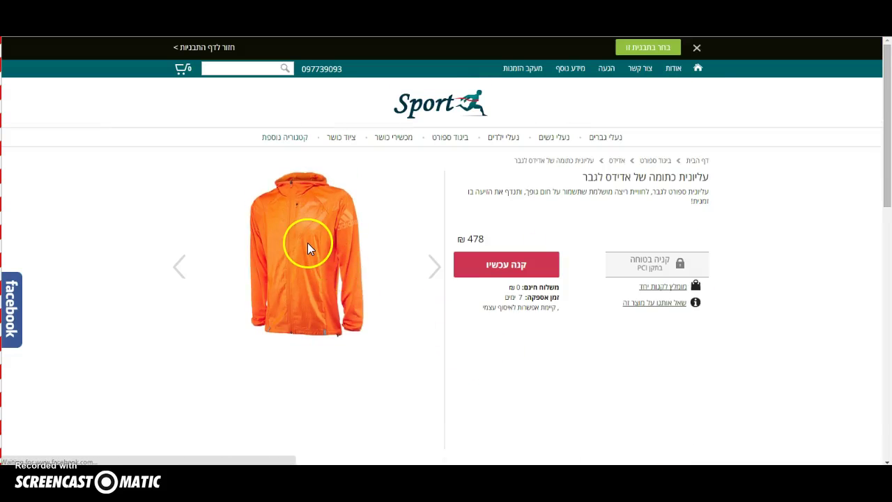
pyautogui.moveTo(308, 244)
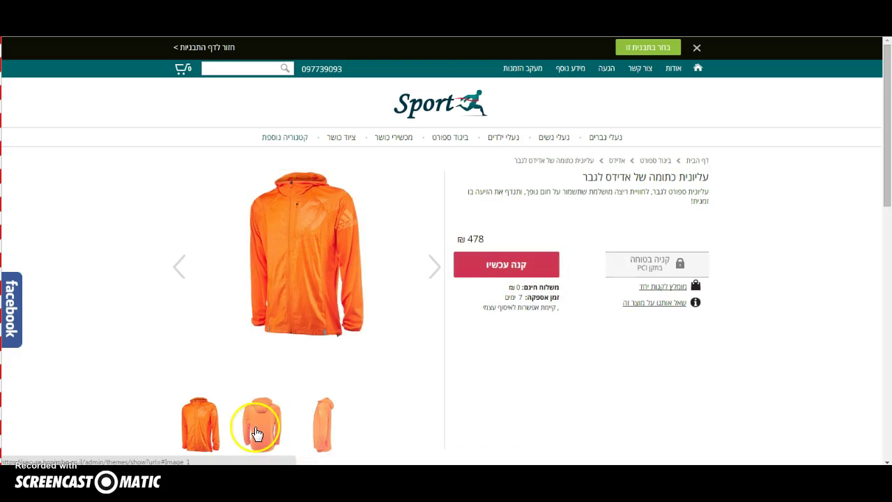
pyautogui.moveTo(286, 211)
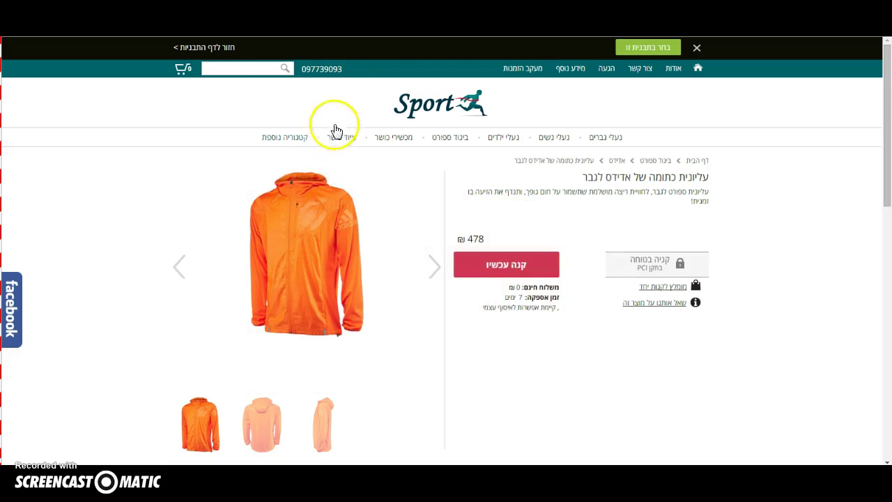
pyautogui.click(211, 45)
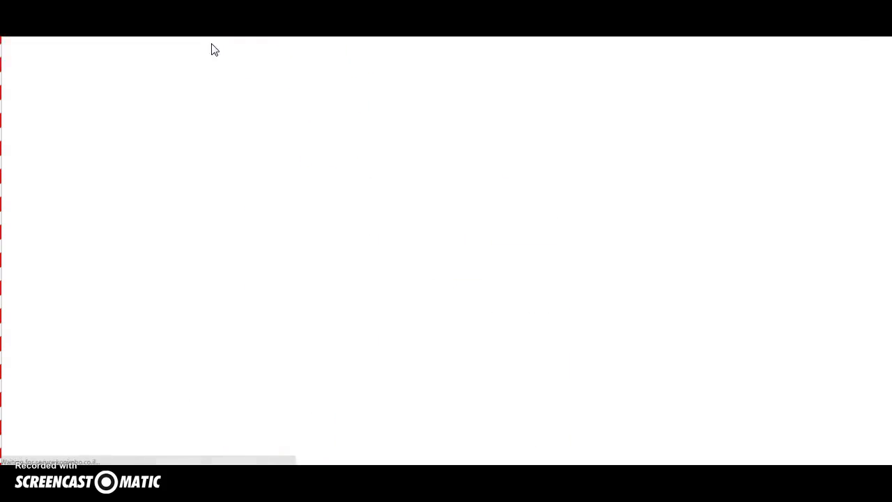
# - Preview the עדי jewellery template's home page and return to the template gallery
pyautogui.moveTo(423, 158)
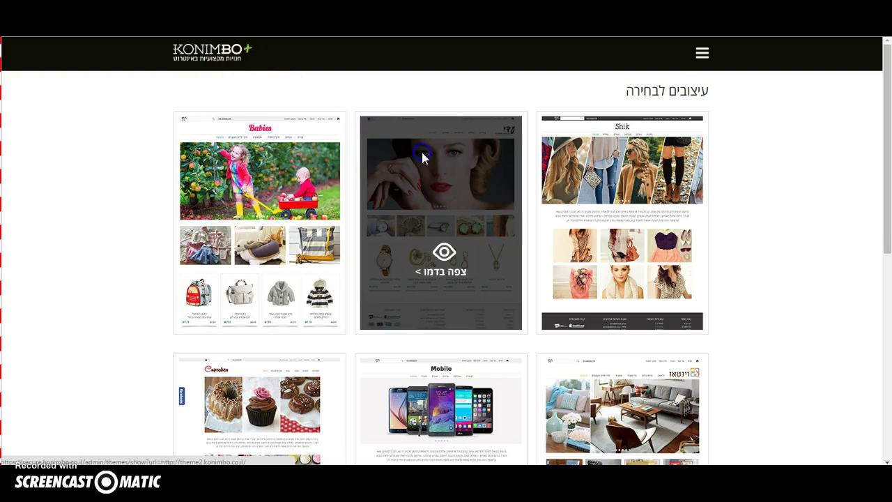
pyautogui.click(424, 160)
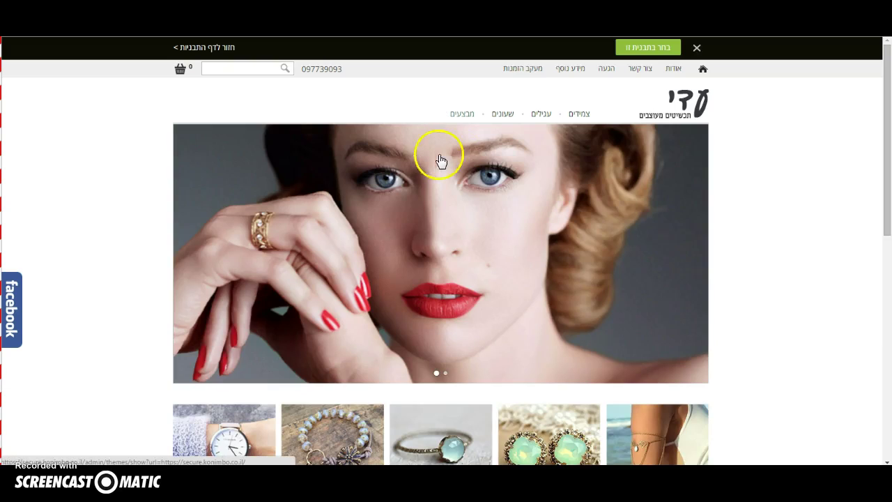
pyautogui.moveTo(882, 114); pyautogui.dragTo(883, 59)
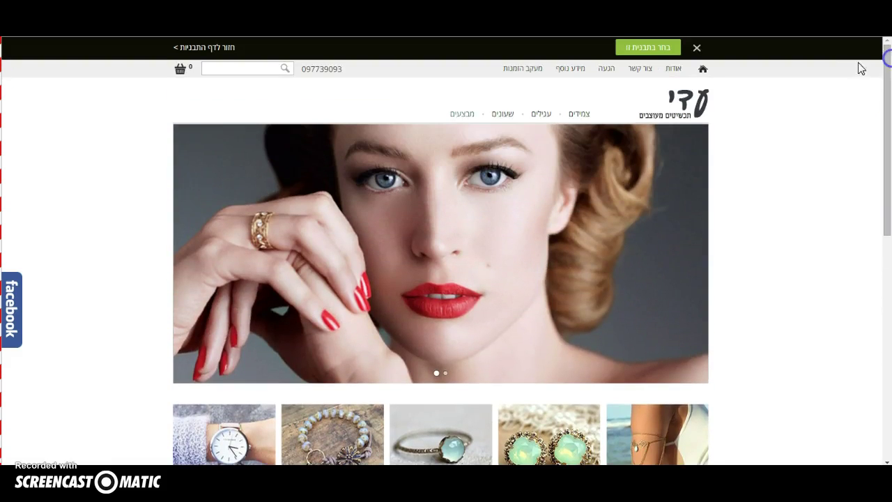
pyautogui.click(179, 47)
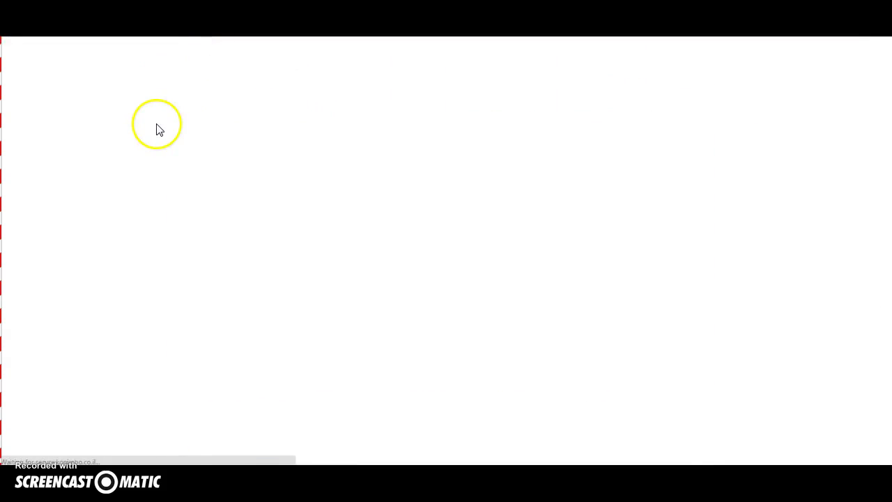
# - Preview the Cupcakes template, including its עוגיות category page, and choose it as the store's template
pyautogui.scroll(-3, 152, 179)
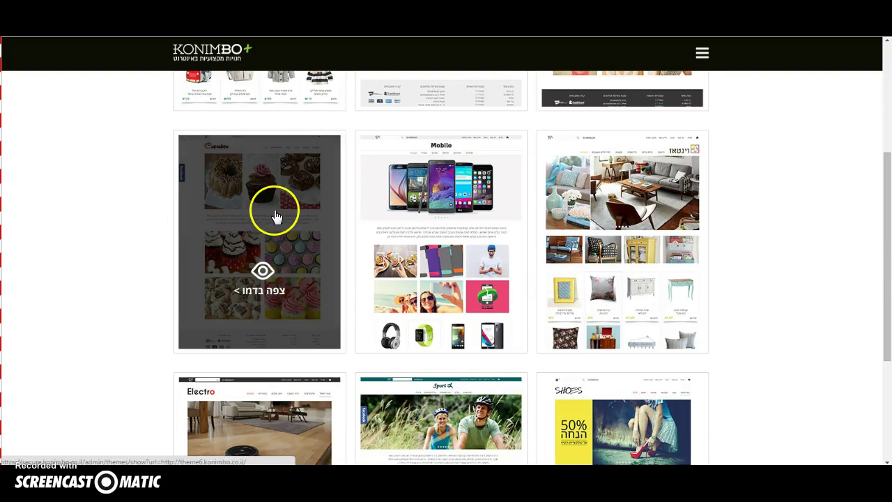
pyautogui.click(274, 216)
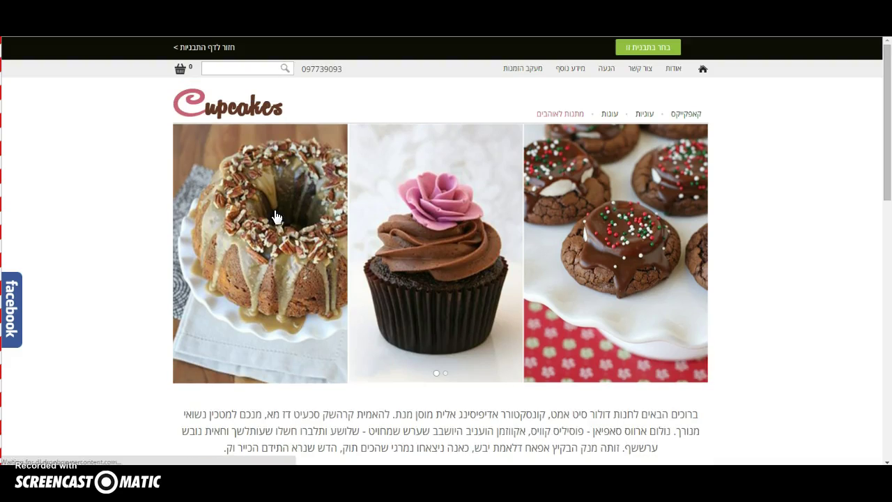
pyautogui.click(645, 114)
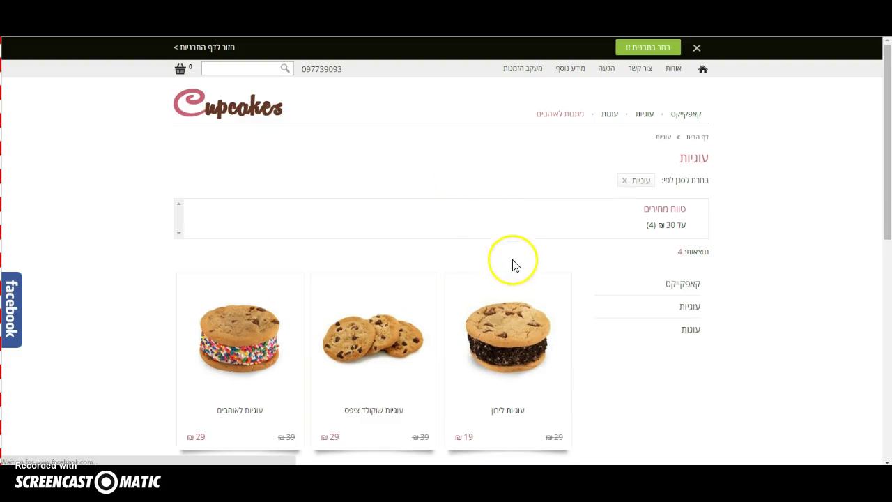
pyautogui.scroll(-5, 508, 332)
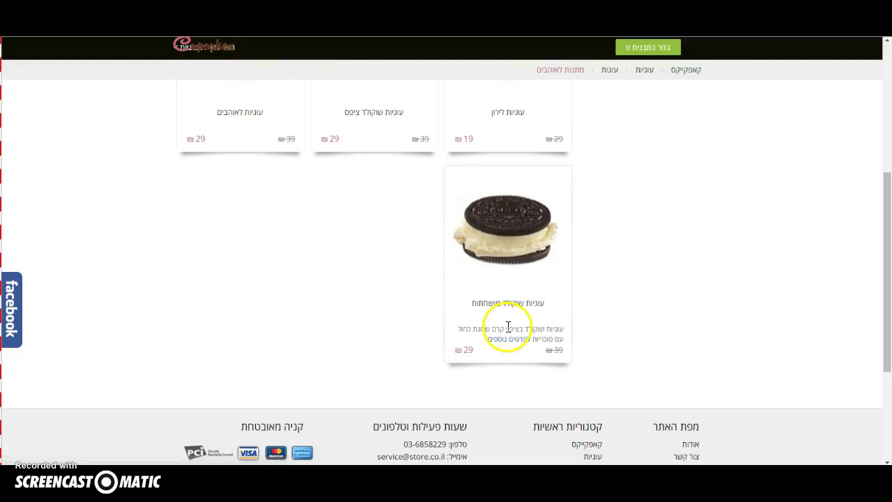
pyautogui.scroll(5, 509, 333)
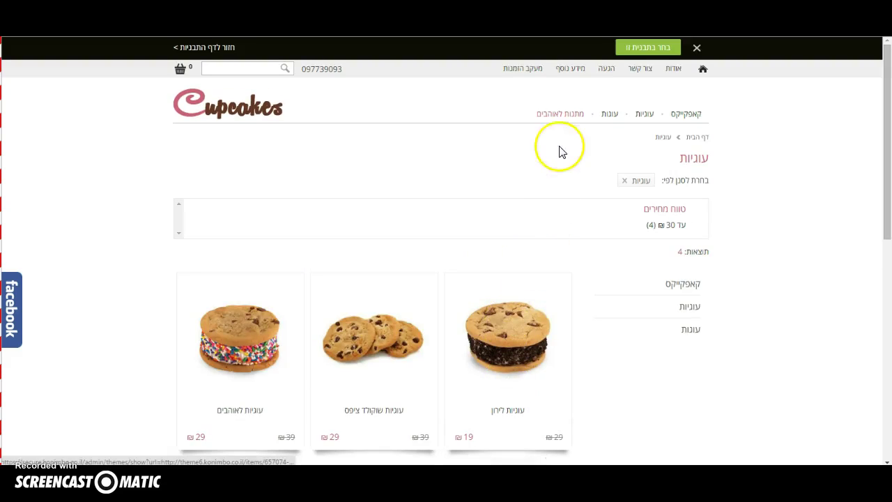
pyautogui.click(648, 47)
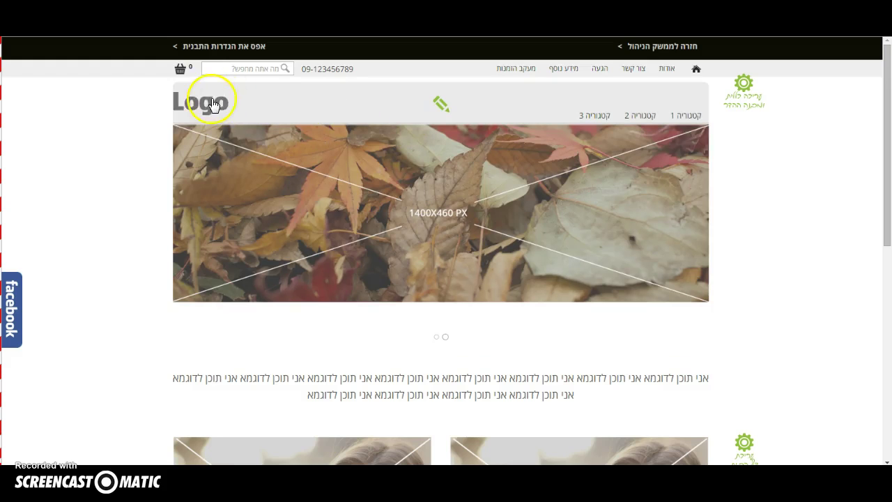
# - Replace the placeholder store logo with logo.png from the Downloads folder and update it
pyautogui.click(441, 105)
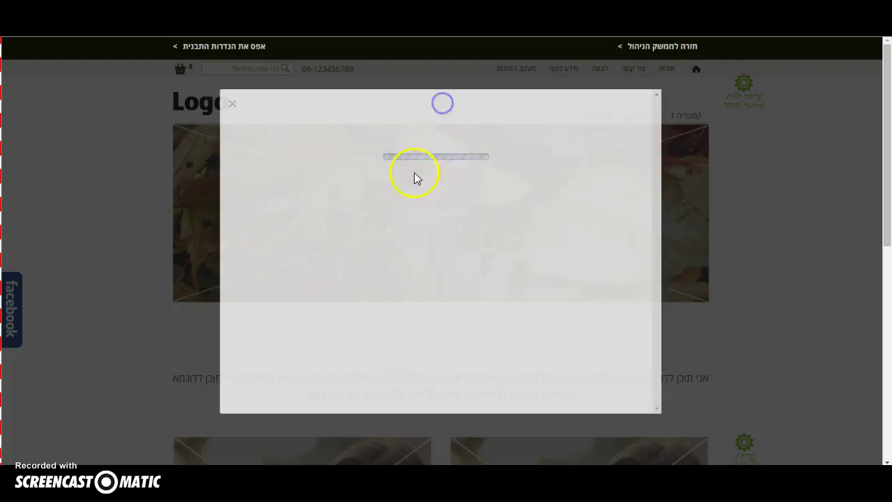
pyautogui.click(593, 145)
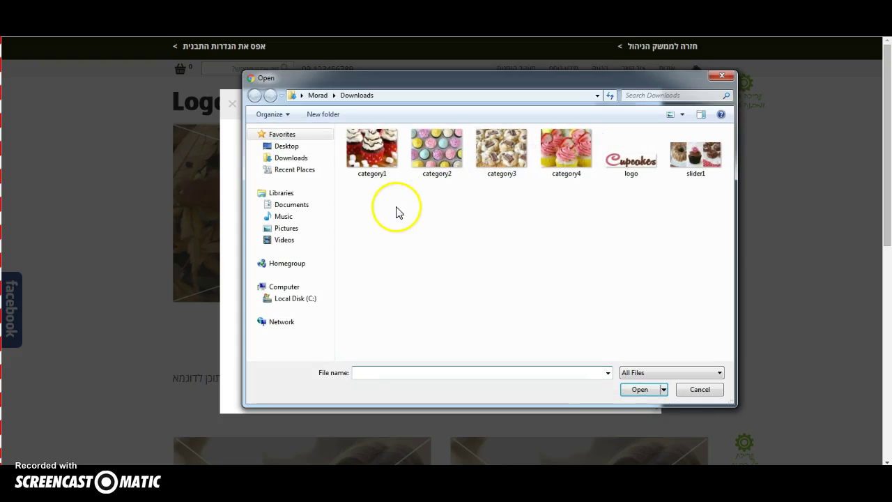
pyautogui.click(627, 161)
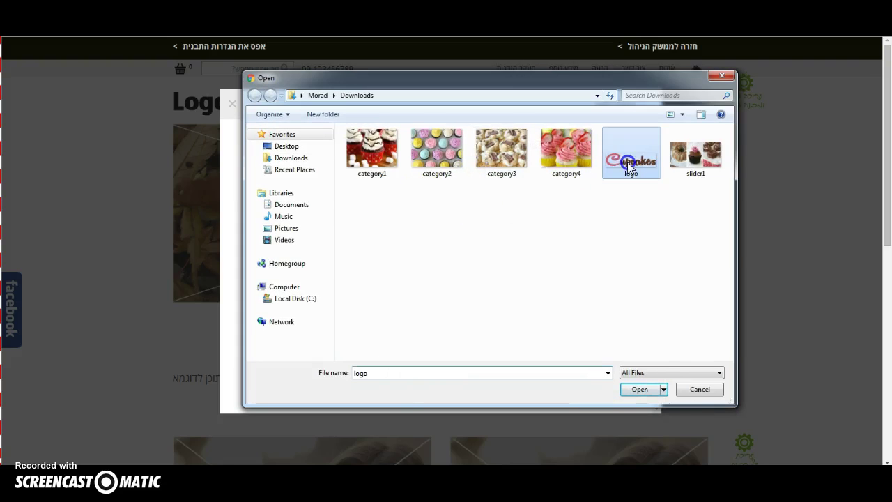
pyautogui.click(640, 388)
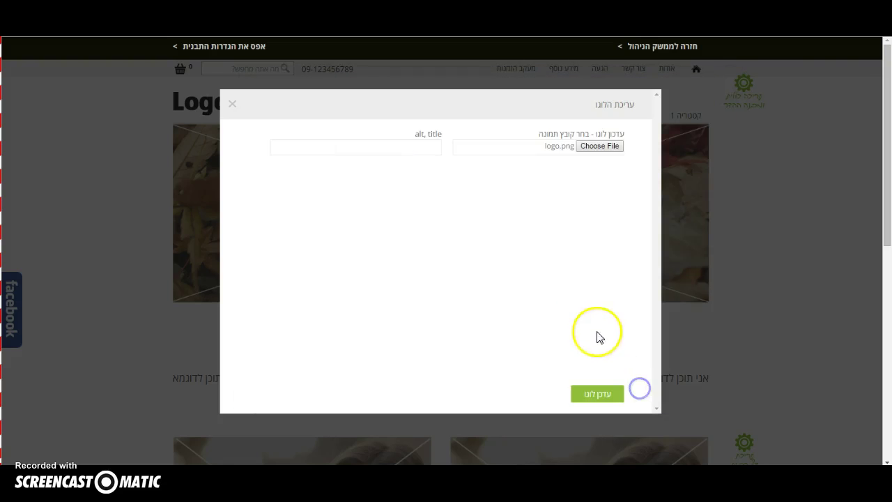
pyautogui.click(585, 390)
pyautogui.click(468, 81)
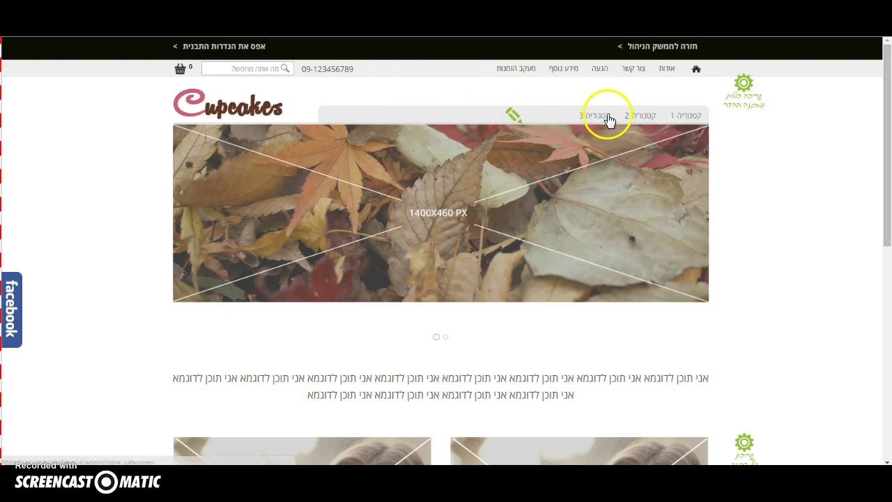
# - In the general and header settings, set the logo position to מרכז and the main categories' position to מתחת ללוגו
pyautogui.click(744, 85)
pyautogui.click(687, 129)
pyautogui.click(692, 153)
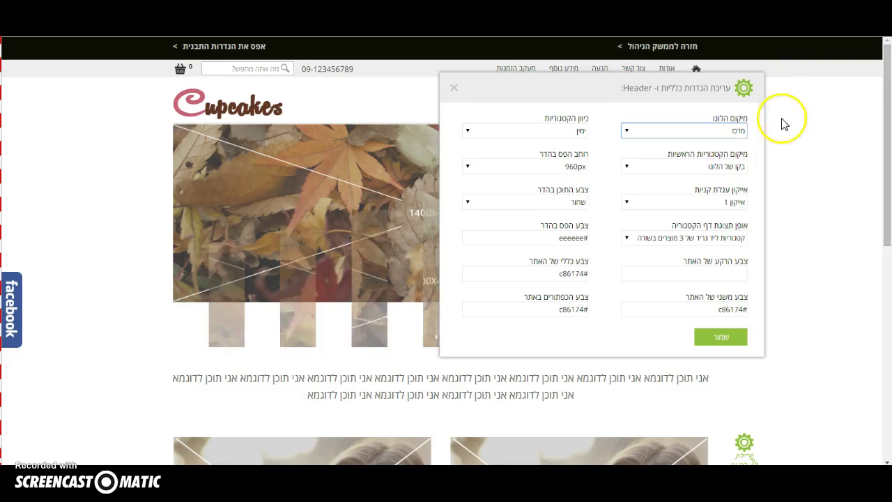
pyautogui.click(685, 168)
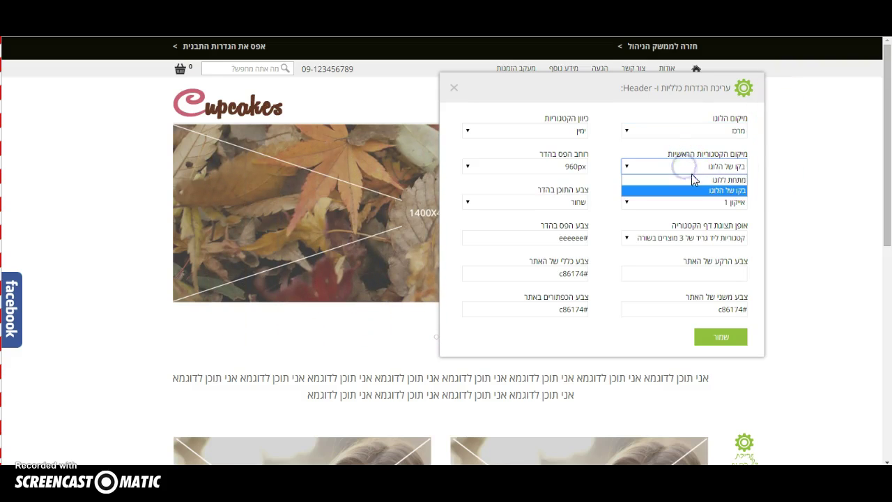
pyautogui.click(693, 179)
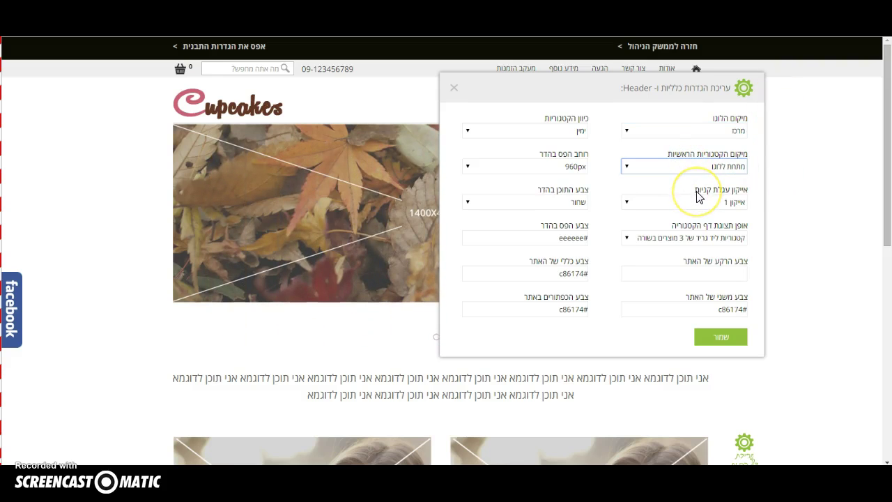
# - Set the category direction to מרכז and the header strip width to 100%, and save the header settings
pyautogui.click(558, 132)
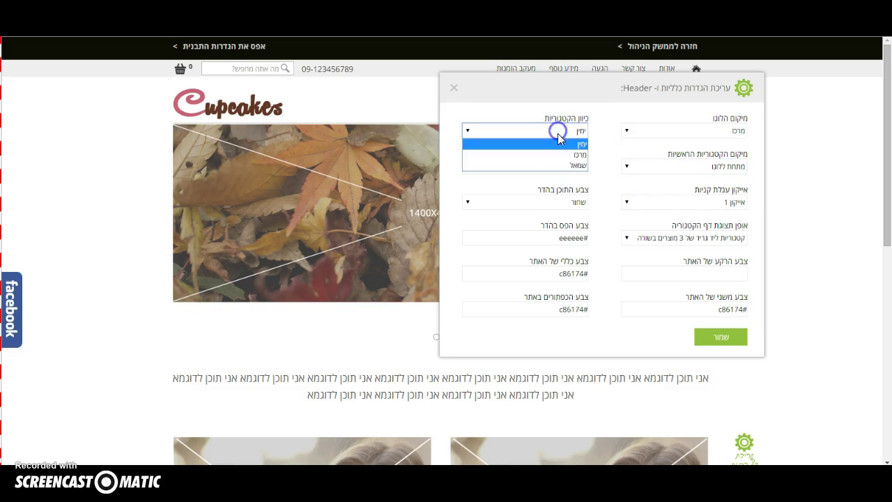
pyautogui.click(561, 147)
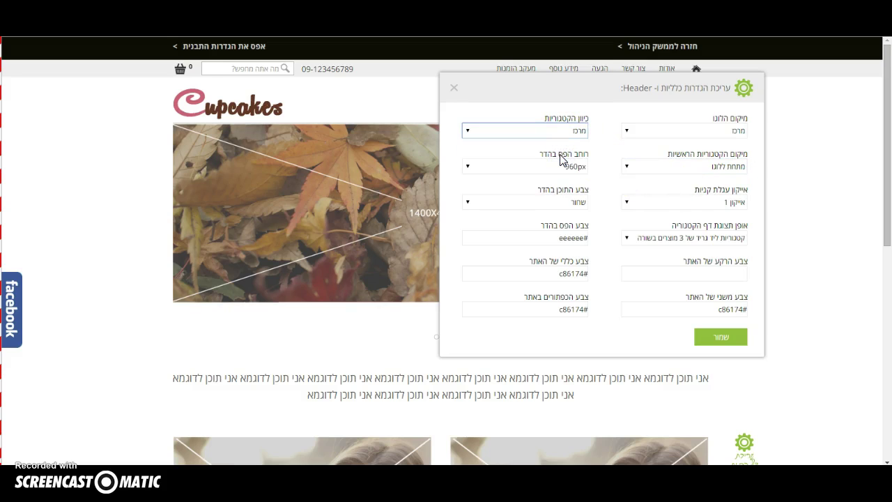
pyautogui.click(577, 166)
pyautogui.click(570, 183)
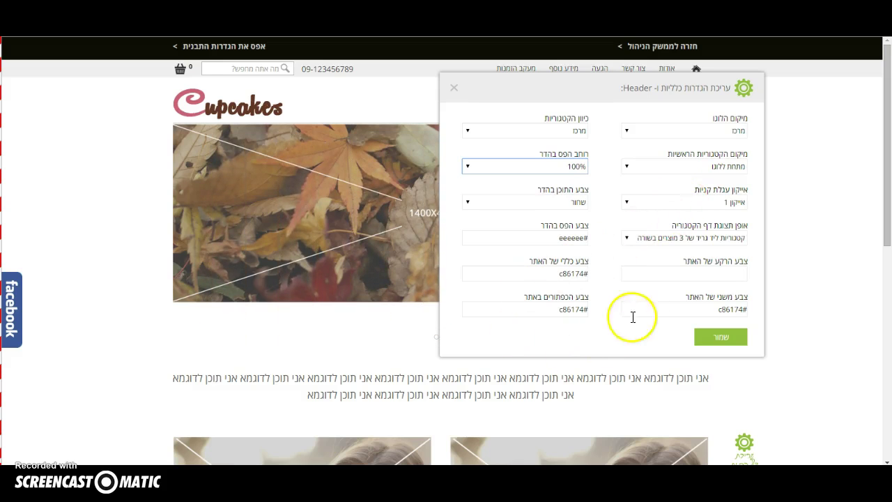
pyautogui.click(714, 334)
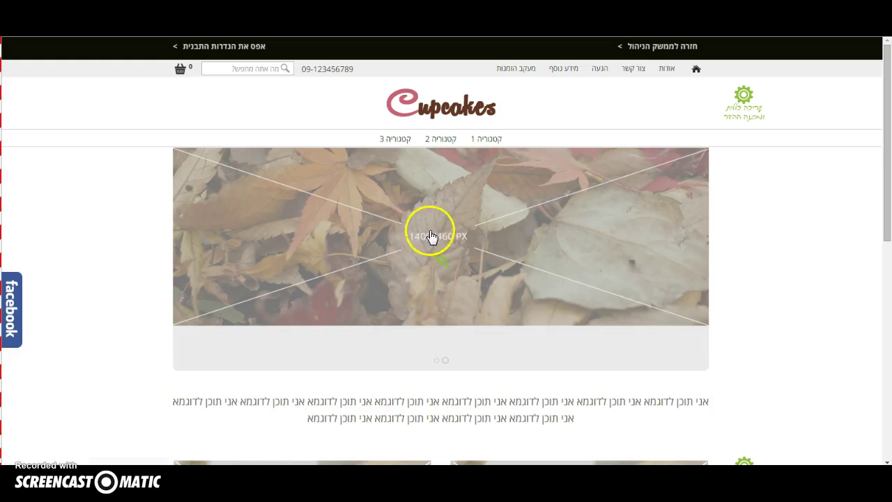
# - Choose slider1.jpg from the Downloads folder as the image file for the home page carousel's first slide
pyautogui.click(434, 249)
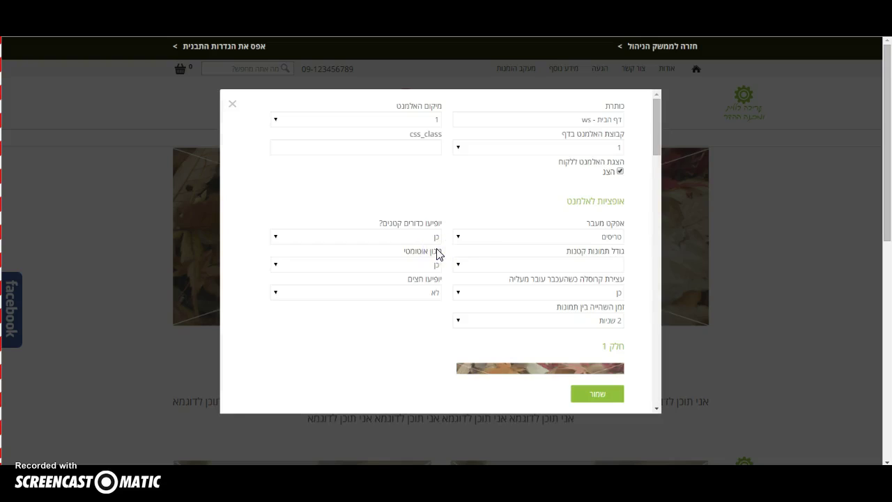
pyautogui.scroll(-3, 510, 252)
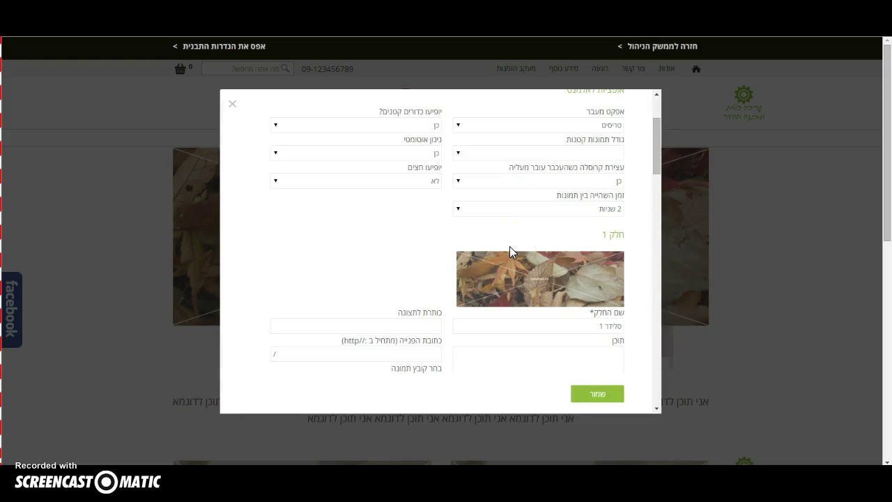
pyautogui.scroll(-3, 509, 246)
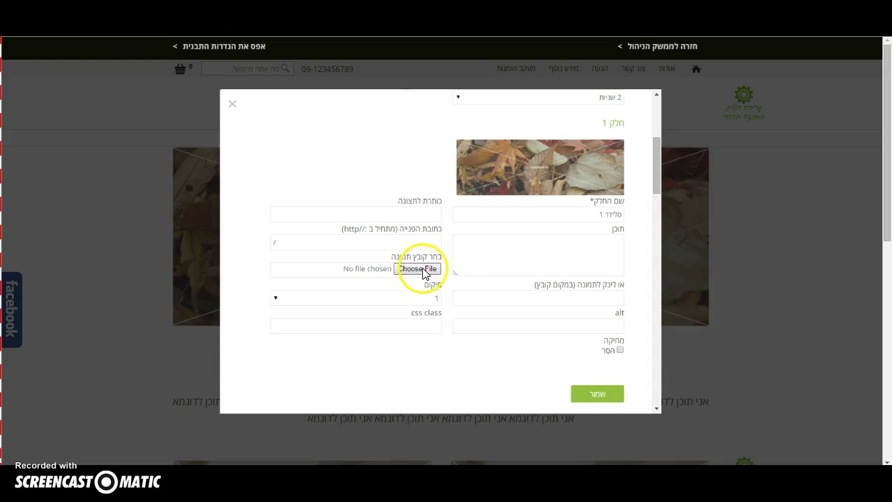
pyautogui.click(420, 269)
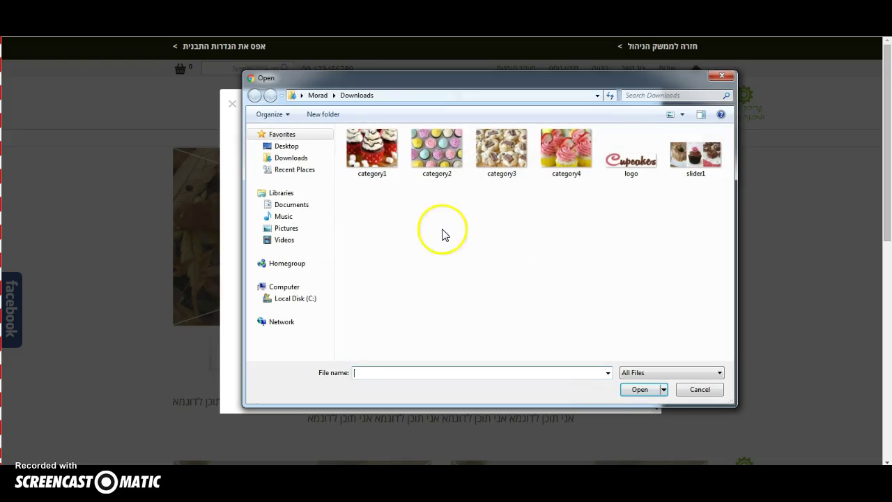
pyautogui.click(687, 166)
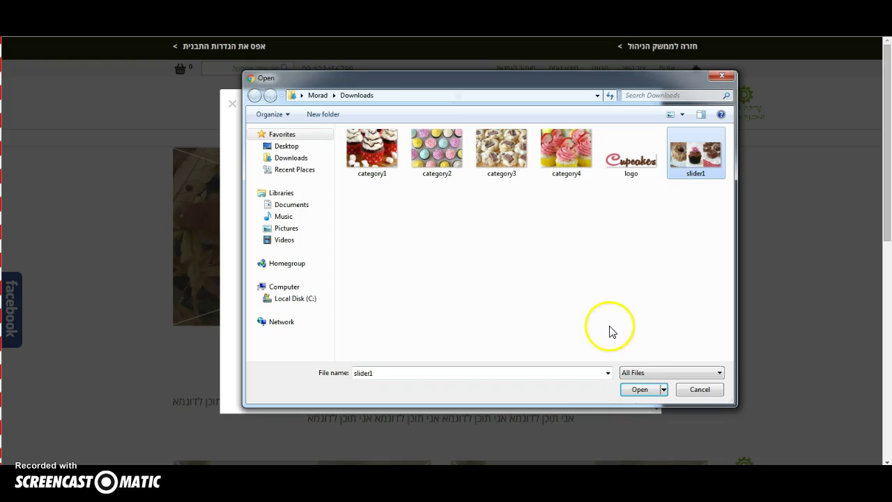
pyautogui.click(637, 394)
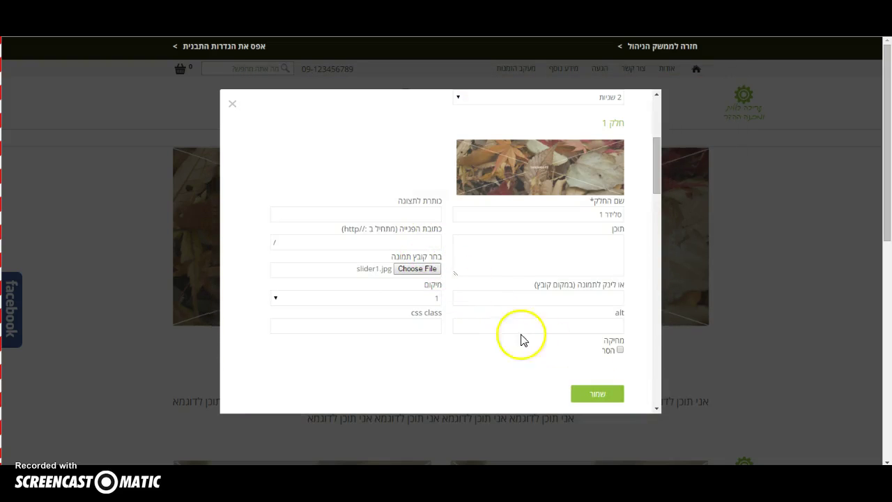
# - Save the carousel with its new first-slide image and view its element settings
pyautogui.click(599, 394)
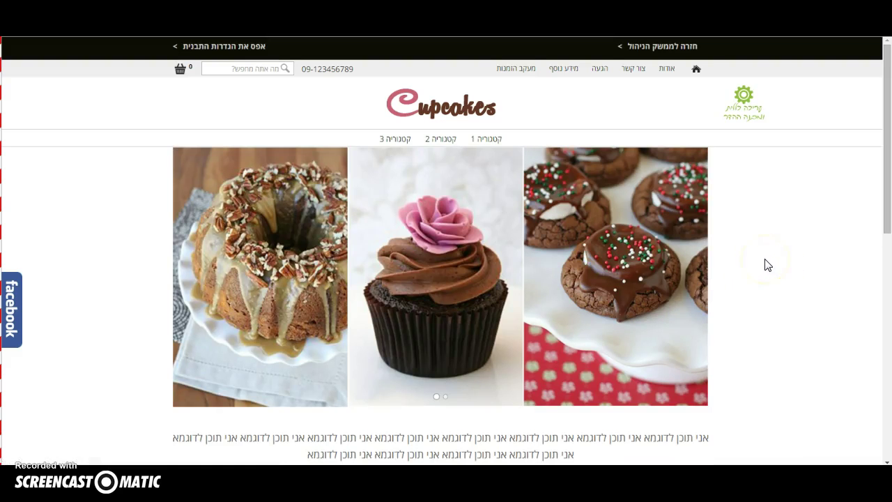
pyautogui.moveTo(420, 285)
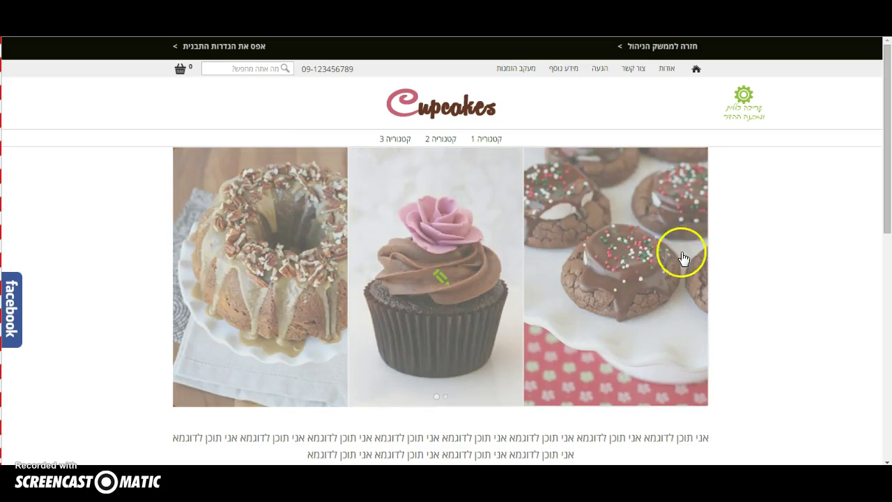
pyautogui.click(430, 278)
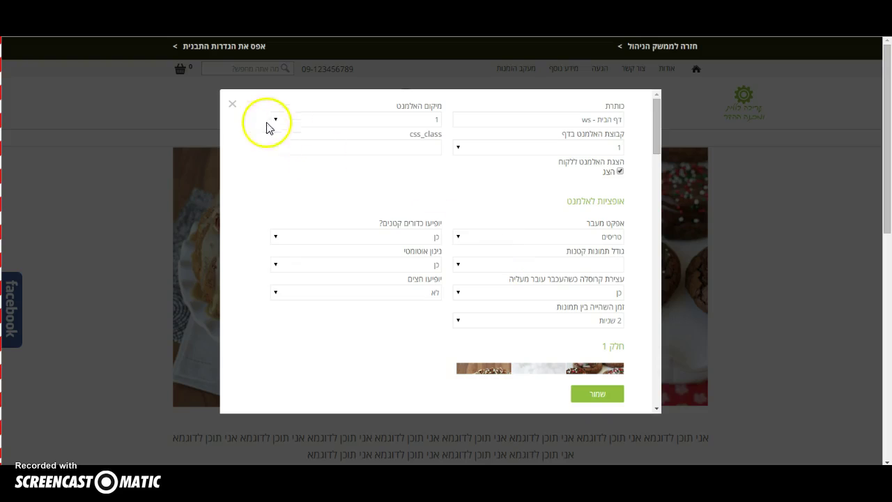
pyautogui.click(234, 105)
pyautogui.scroll(-3, 743, 233)
pyautogui.scroll(3, 743, 269)
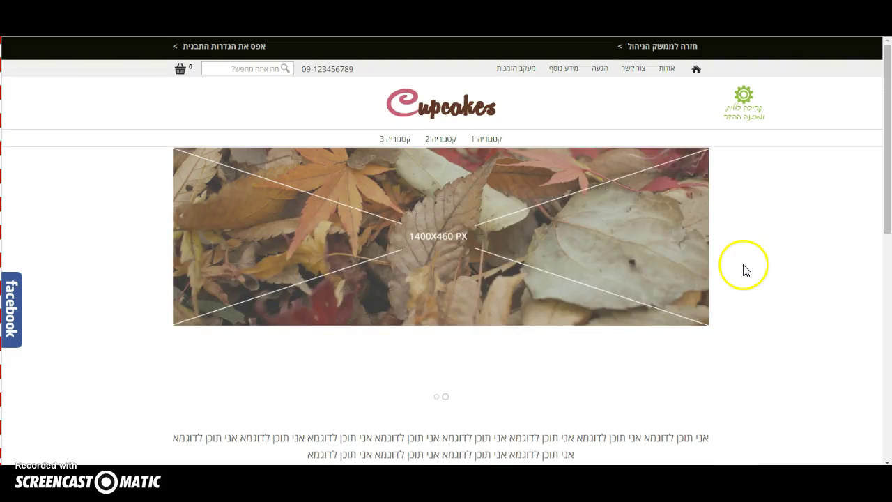
# - Set slider1.jpg from the Downloads folder as the image of the carousel's second slide and save the carousel
pyautogui.moveTo(442, 242)
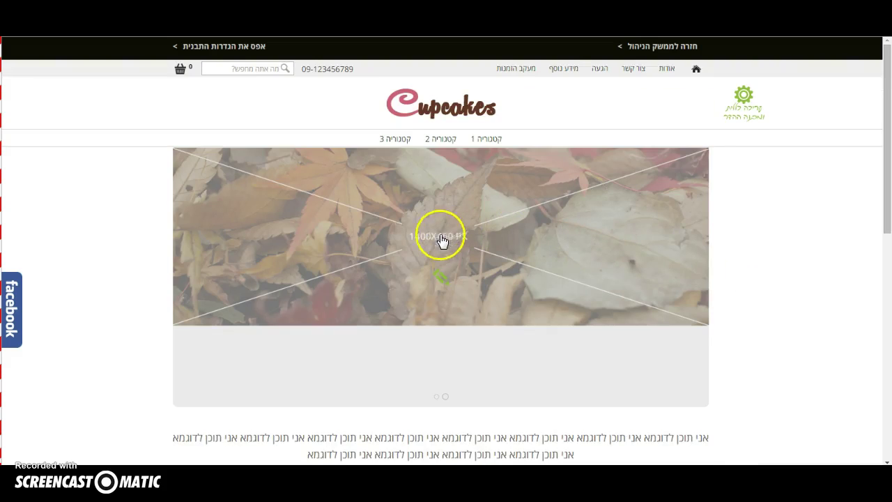
pyautogui.click(437, 276)
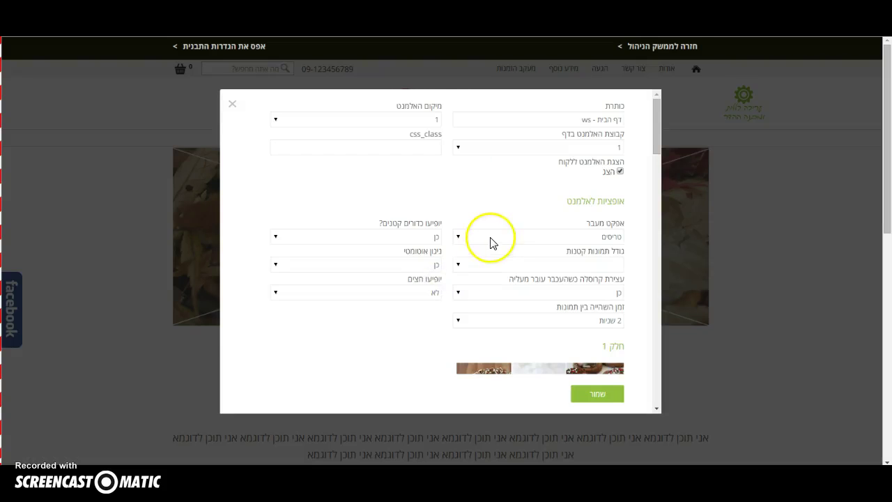
pyautogui.scroll(-7, 491, 241)
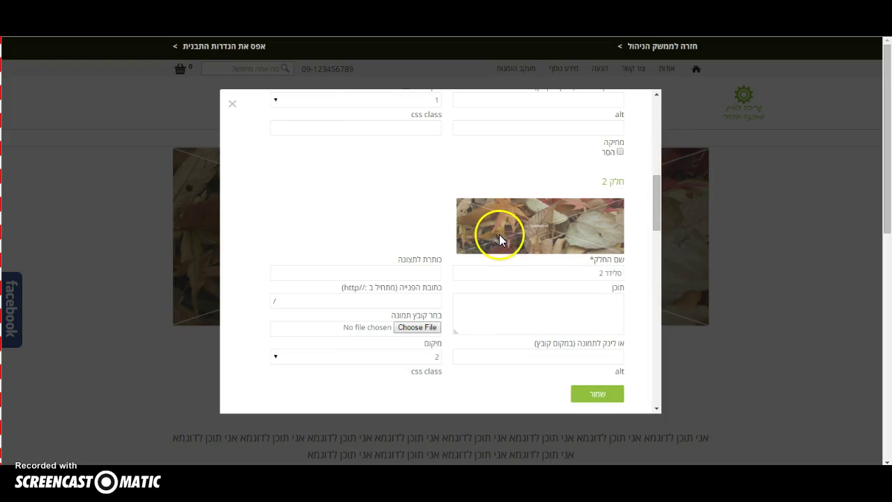
pyautogui.scroll(-1, 497, 239)
pyautogui.click(417, 272)
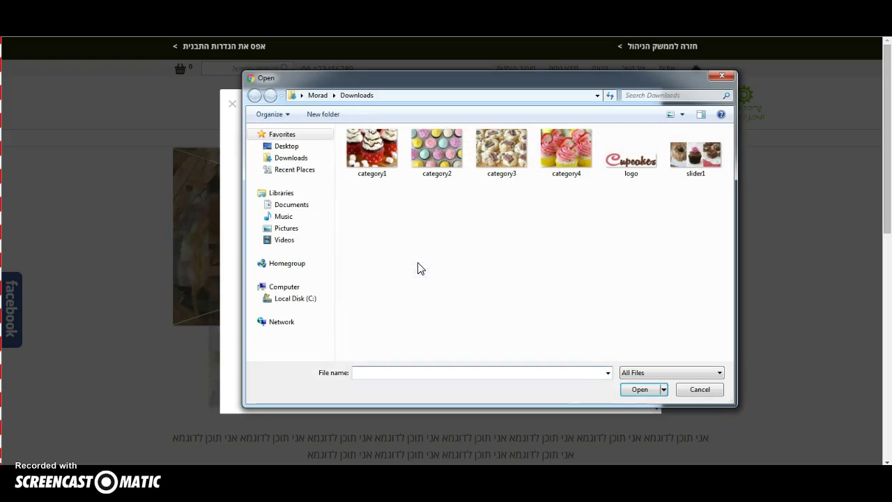
pyautogui.click(693, 155)
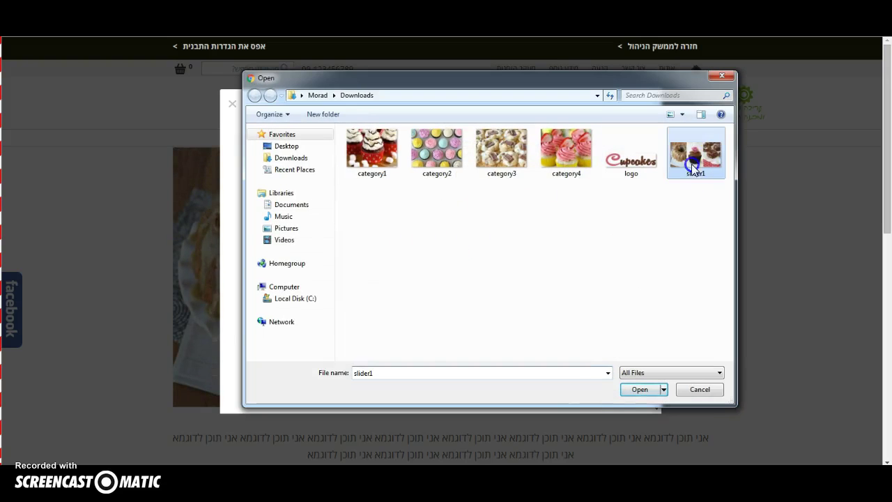
pyautogui.click(635, 389)
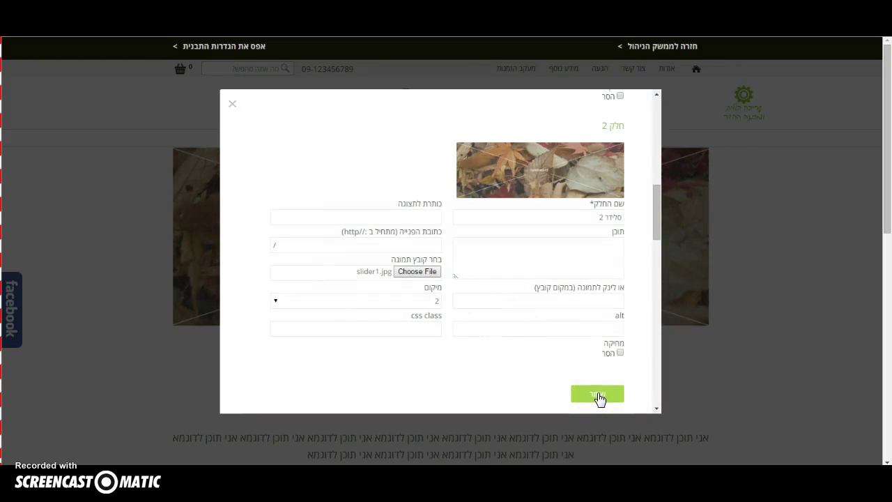
pyautogui.click(597, 396)
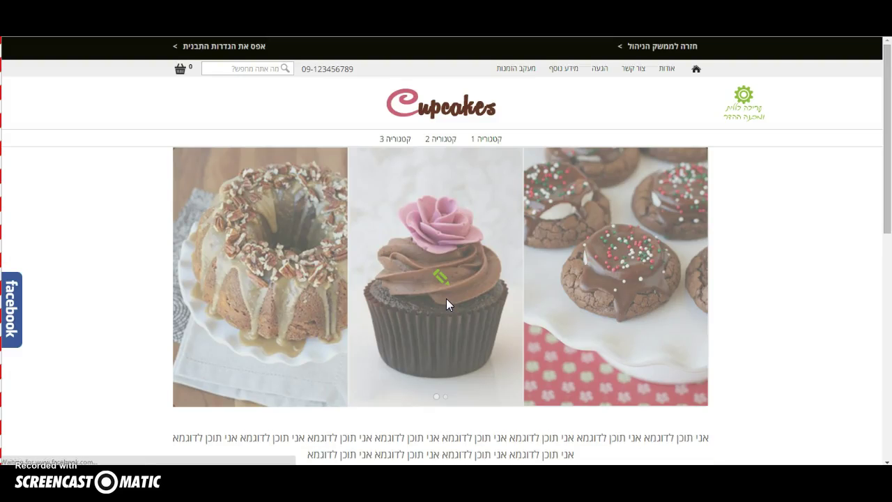
# - In the home page settings, set the slider width to 100% and the number of product grid rows to 2
pyautogui.click(771, 257)
pyautogui.scroll(-1, 768, 253)
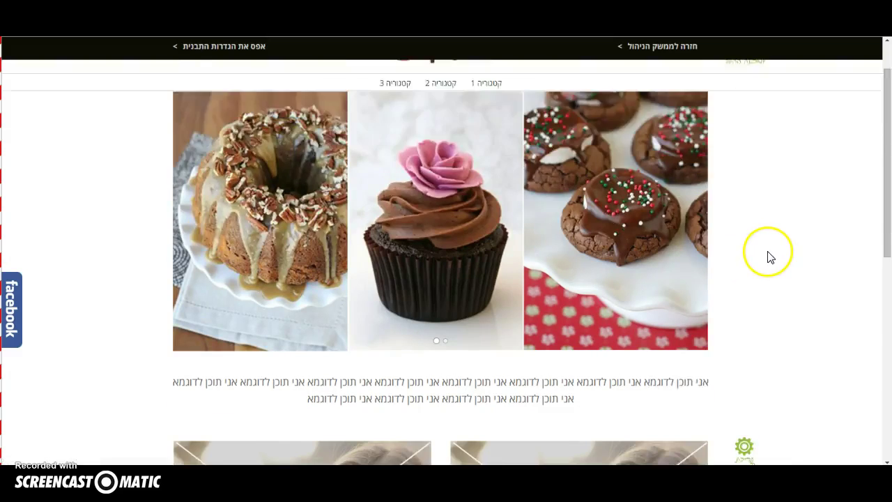
pyautogui.scroll(-3, 770, 257)
pyautogui.click(743, 262)
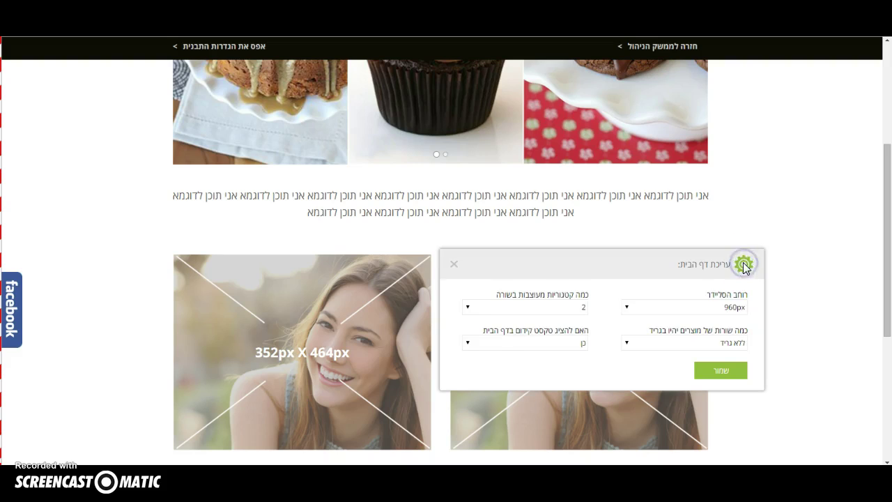
pyautogui.click(678, 303)
pyautogui.click(666, 322)
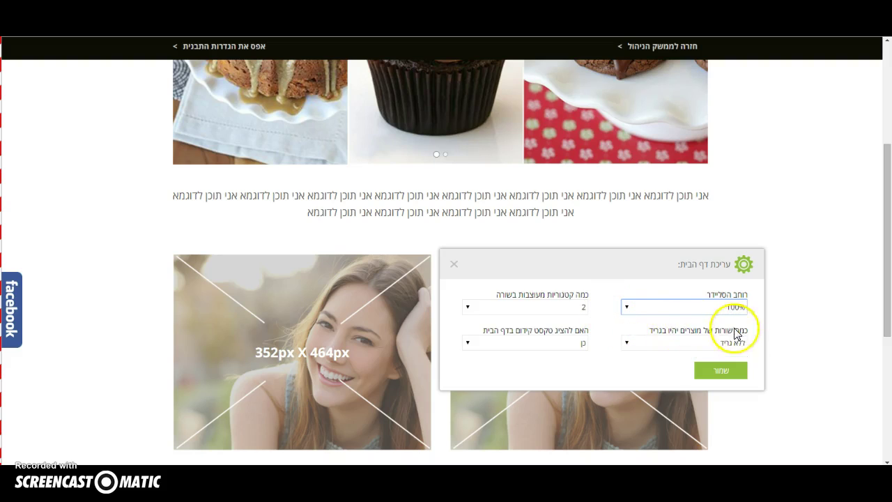
pyautogui.click(703, 343)
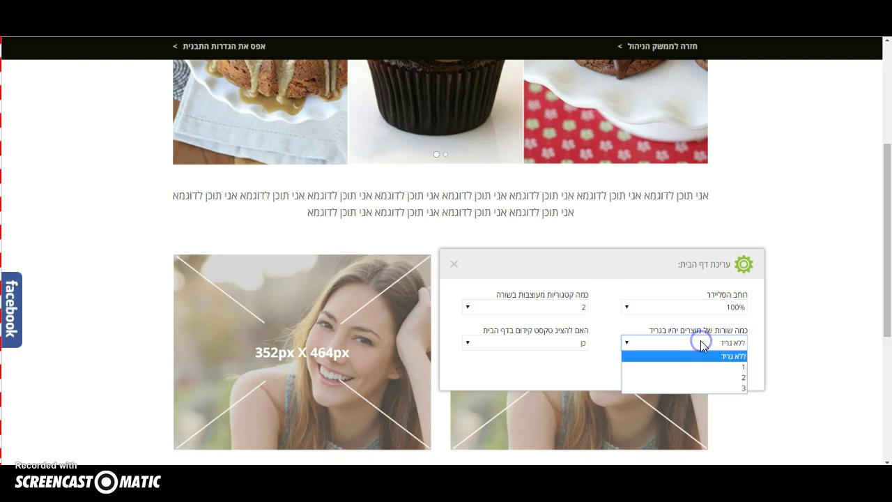
pyautogui.click(708, 377)
# - Set the number of designed categories per row to 4 and save the home page settings
pyautogui.click(553, 306)
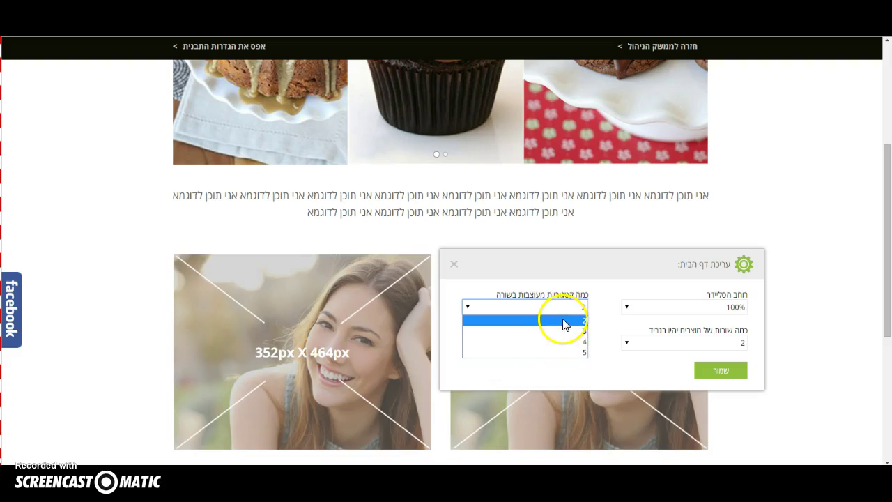
pyautogui.click(563, 341)
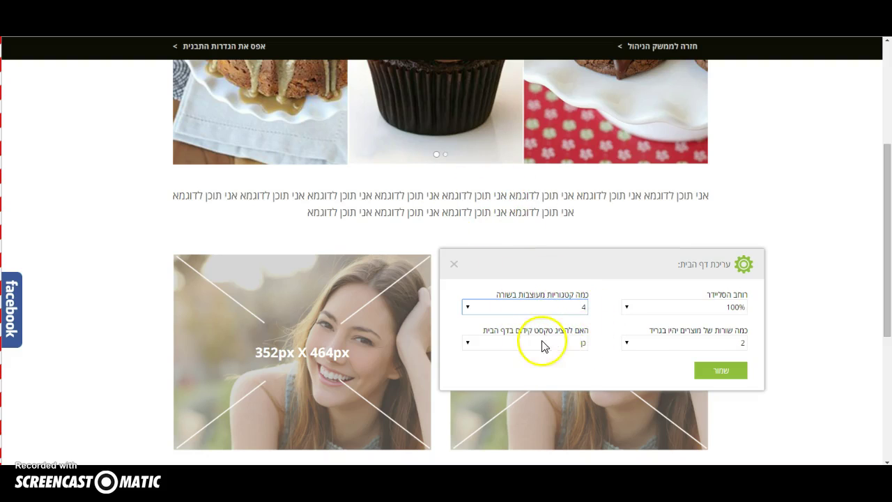
pyautogui.click(708, 373)
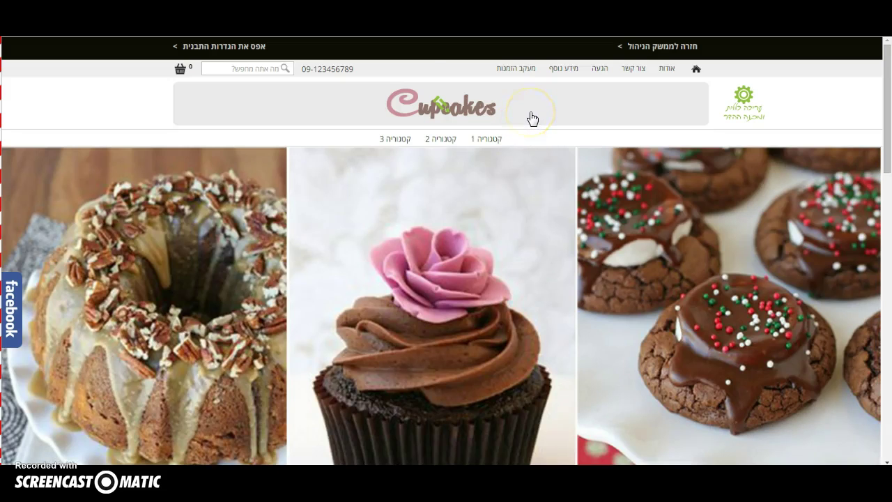
# - Examine the home page's full-width carousel, designed category row and product grid
pyautogui.scroll(-3, 531, 119)
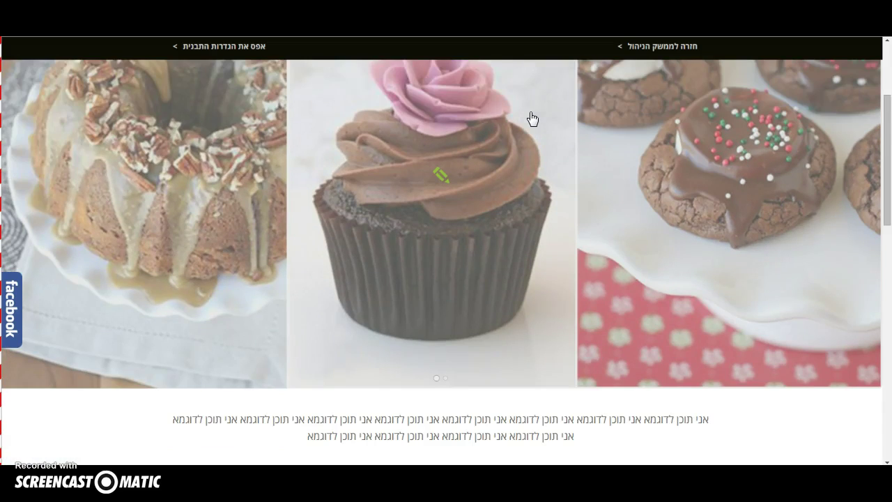
pyautogui.scroll(3, 488, 181)
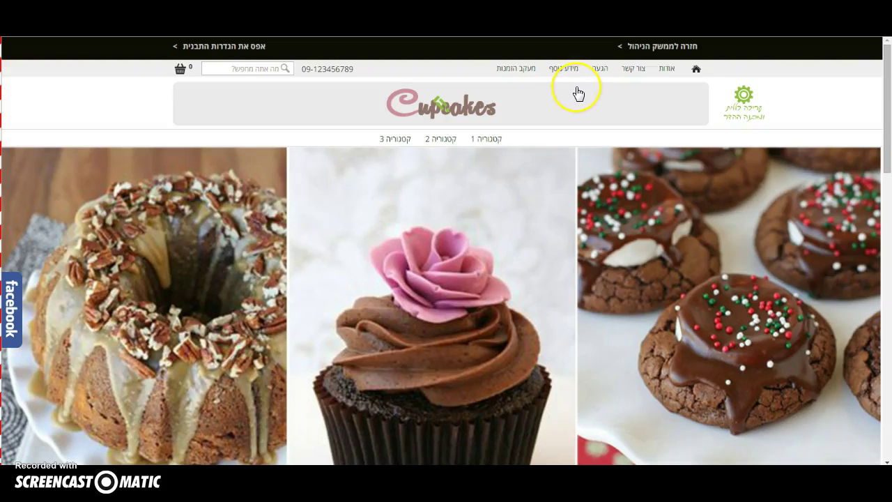
pyautogui.scroll(-3, 798, 87)
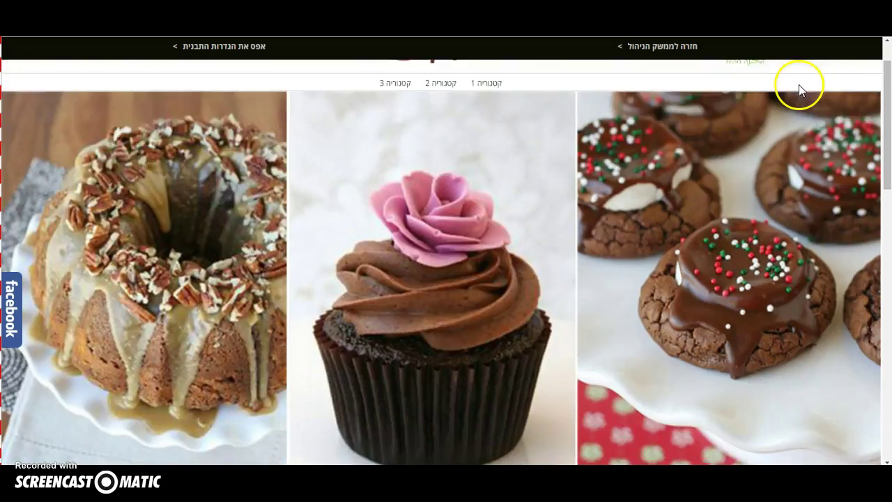
pyautogui.scroll(1, 798, 87)
pyautogui.scroll(1, 780, 101)
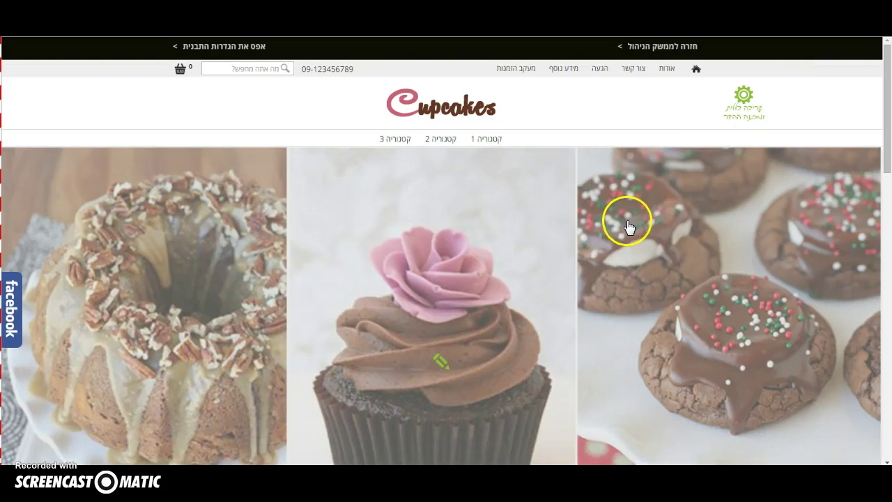
pyautogui.scroll(-3, 565, 237)
pyautogui.scroll(-2, 564, 237)
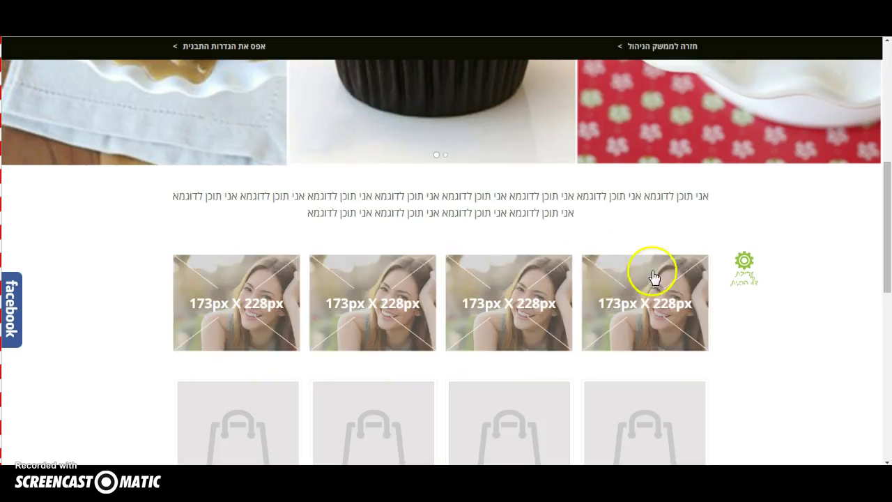
# - In the home page settings, set the slider width to 960px and the designed categories per row to 2
pyautogui.click(743, 262)
pyautogui.click(659, 308)
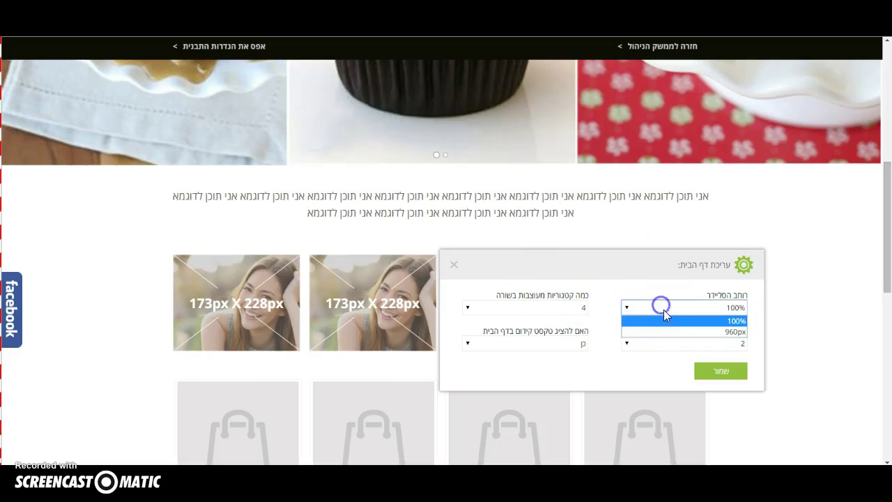
pyautogui.click(674, 330)
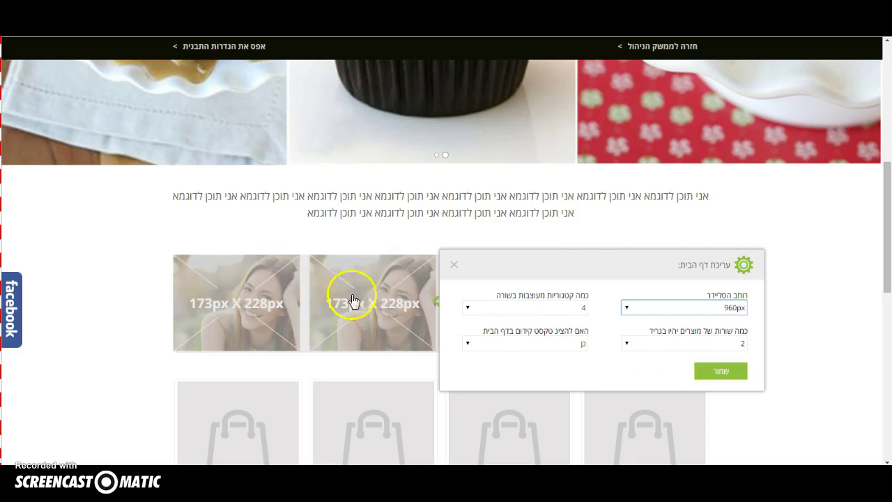
pyautogui.click(519, 308)
pyautogui.click(541, 321)
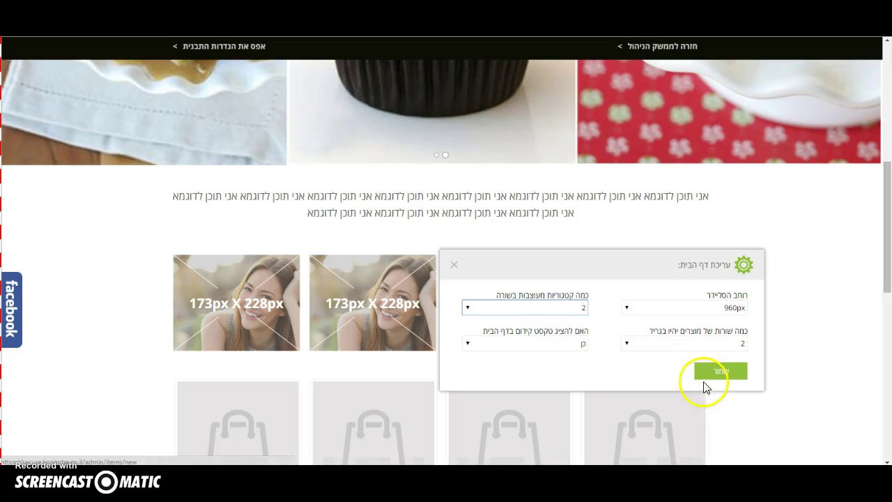
# - Set the product grid rows to ללא גריד and save the home page settings
pyautogui.click(709, 343)
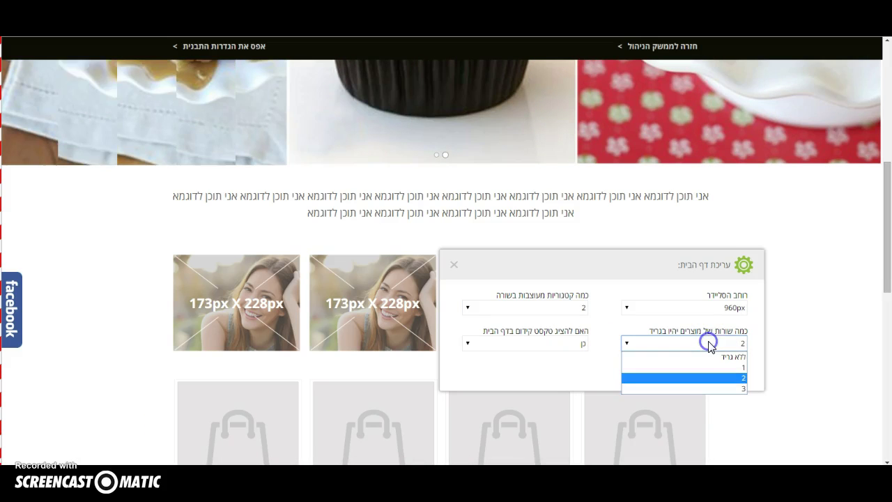
pyautogui.click(710, 358)
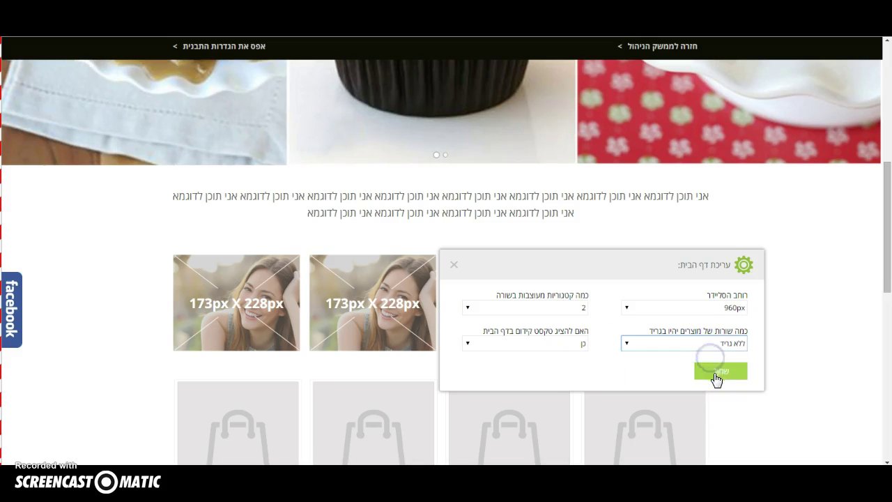
pyautogui.click(713, 374)
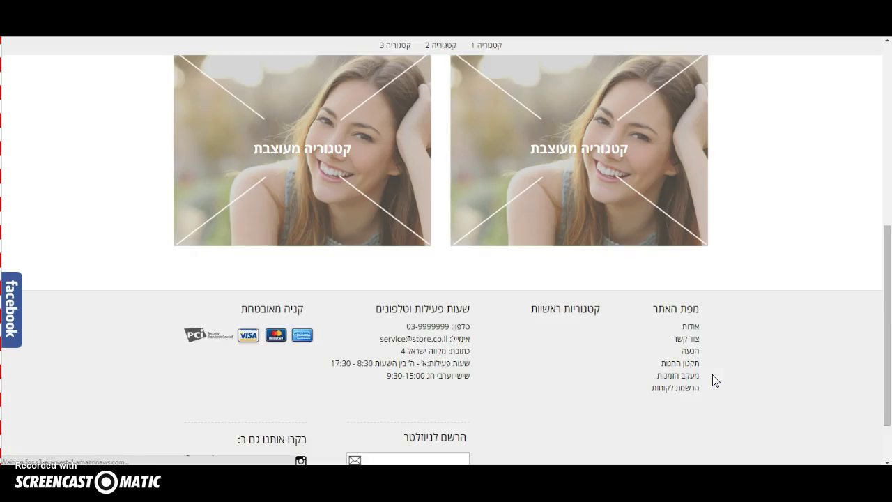
# - Review the home page layout and the options in the home page settings
pyautogui.scroll(6, 713, 297)
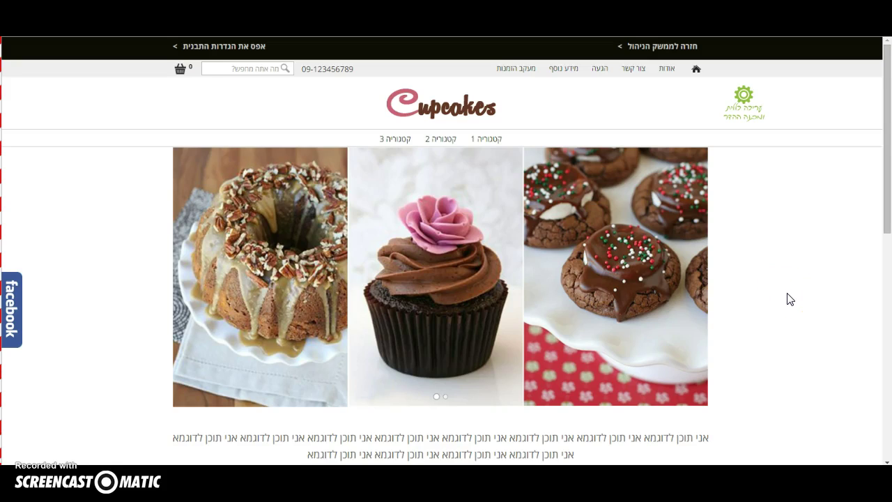
pyautogui.scroll(-2, 759, 337)
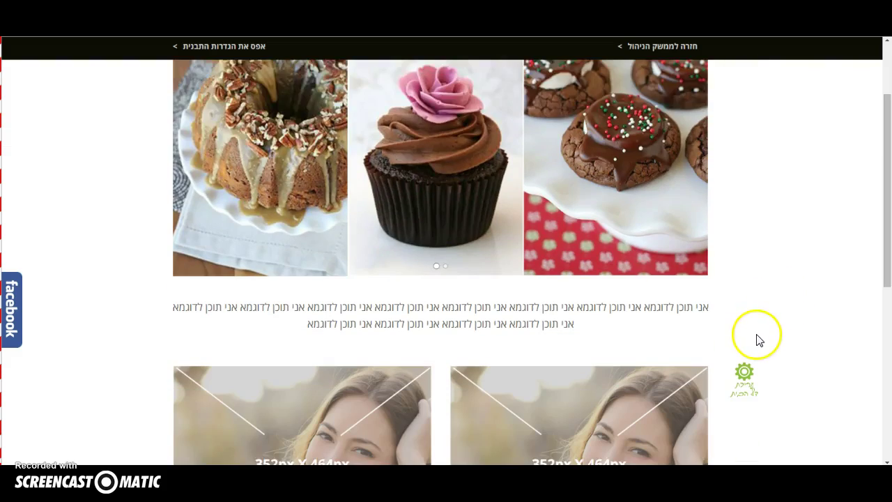
pyautogui.scroll(2, 762, 269)
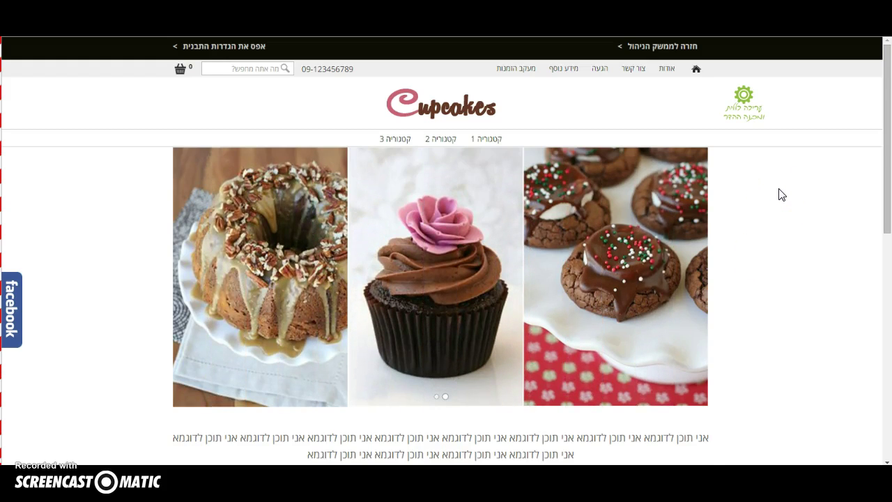
pyautogui.scroll(-4, 779, 202)
pyautogui.click(741, 262)
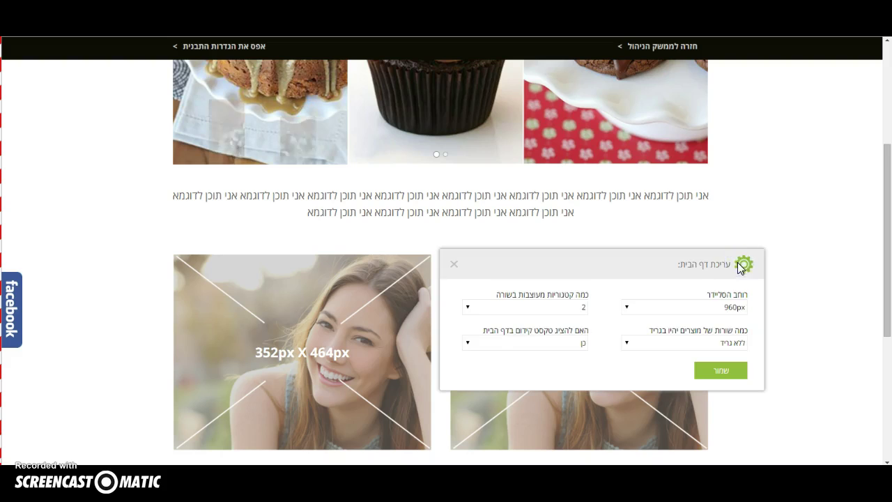
pyautogui.click(454, 264)
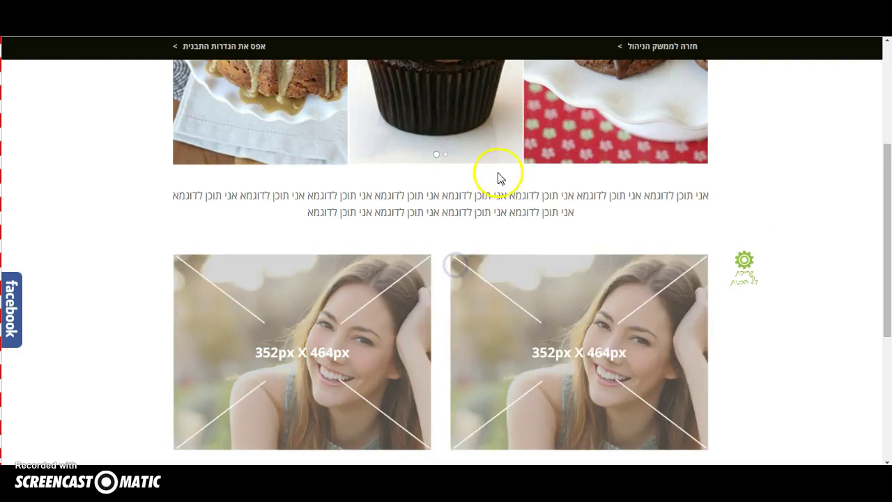
# - Set the home page carousel's transition effect to ריבועים מתחלפים and save the element
pyautogui.scroll(3, 498, 175)
pyautogui.click(481, 178)
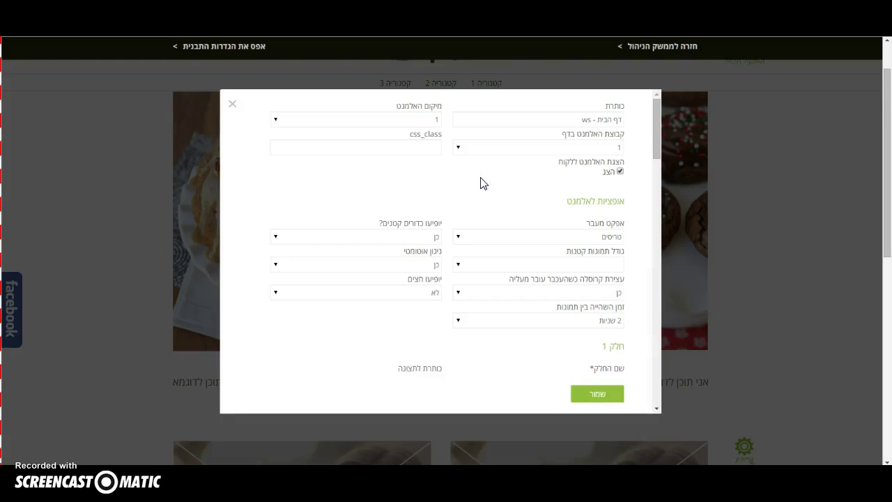
pyautogui.scroll(-1, 577, 204)
pyautogui.click(600, 180)
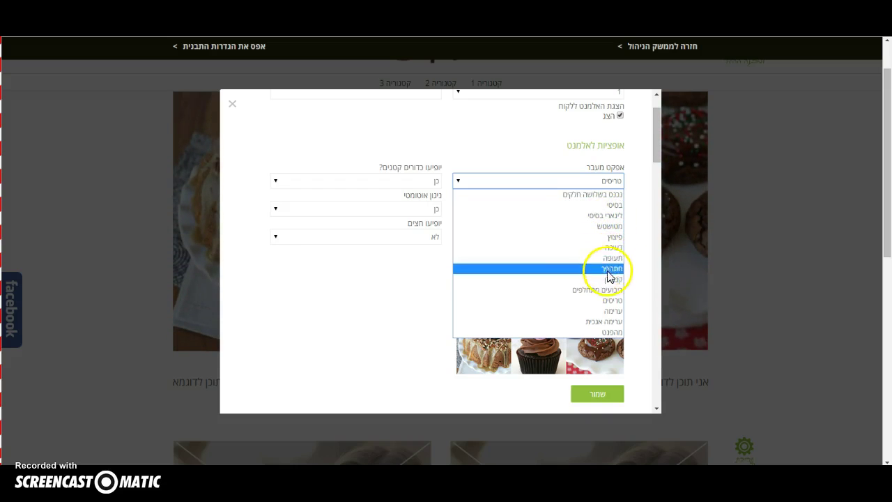
pyautogui.click(596, 289)
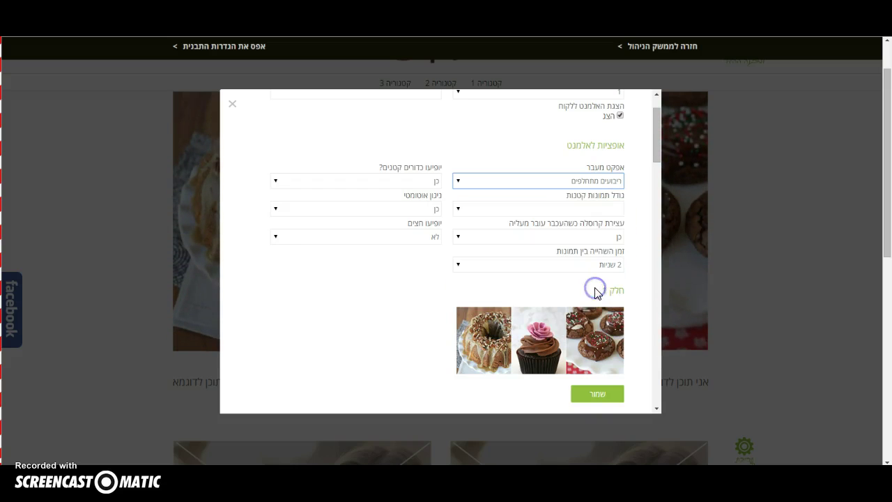
pyautogui.click(590, 393)
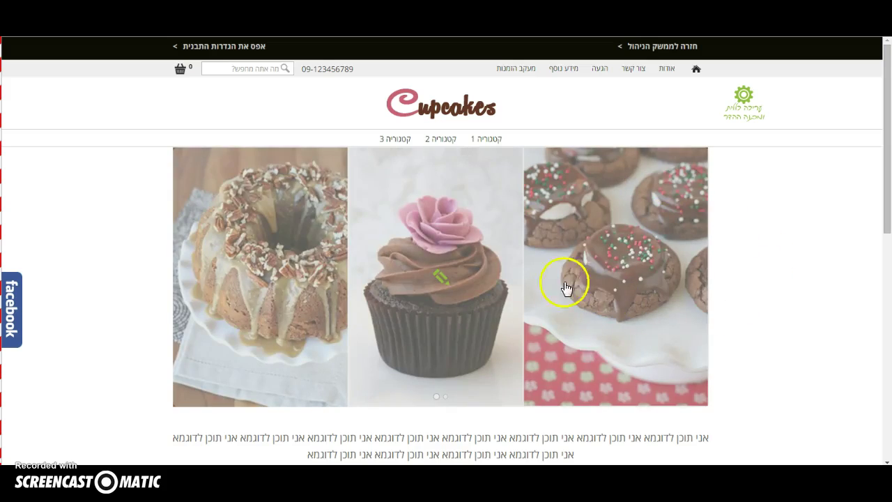
# - Replace the home page promotional text with "אני תוכן מאוד חשוב לקידום החנות שלי" and save it
pyautogui.scroll(-3, 760, 245)
pyautogui.click(491, 199)
pyautogui.click(388, 280)
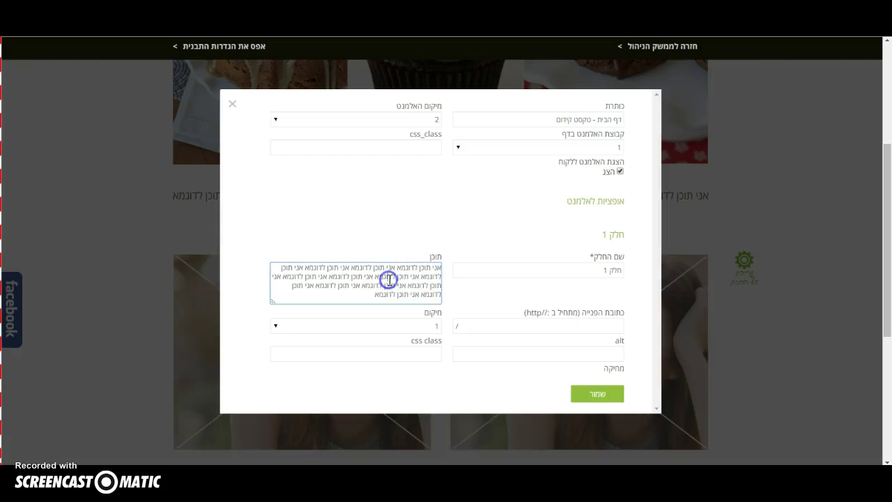
pyautogui.hotkey('ctrl', 'a')
pyautogui.press('BackSpace')
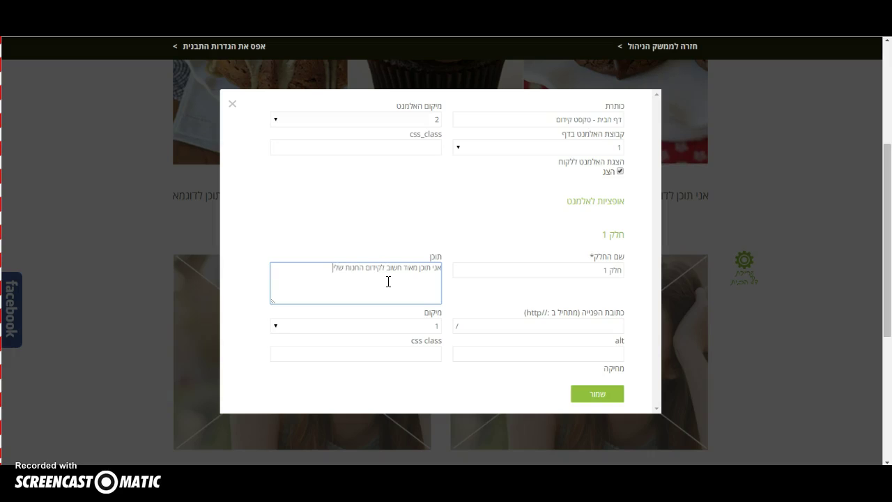
pyautogui.click(597, 394)
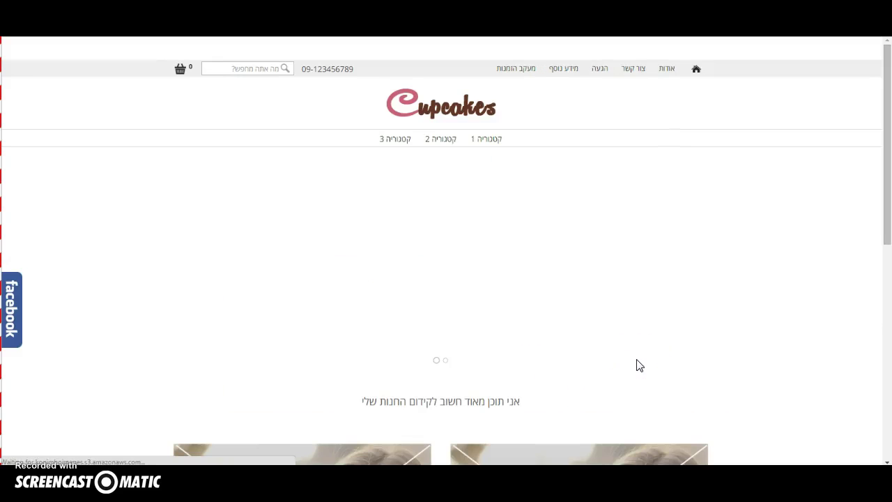
# - In the home page's designed categories element, enter a name for part 1 and choose category1.jpg as its image
pyautogui.scroll(-4, 758, 310)
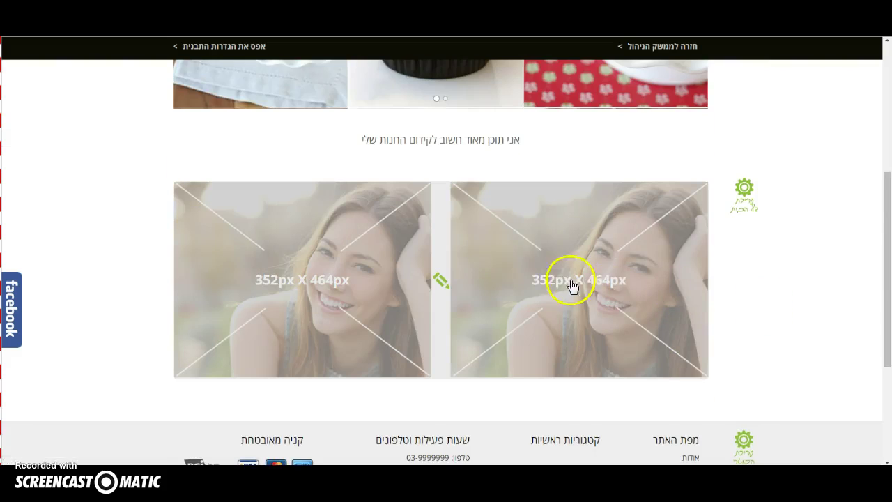
pyautogui.click(442, 278)
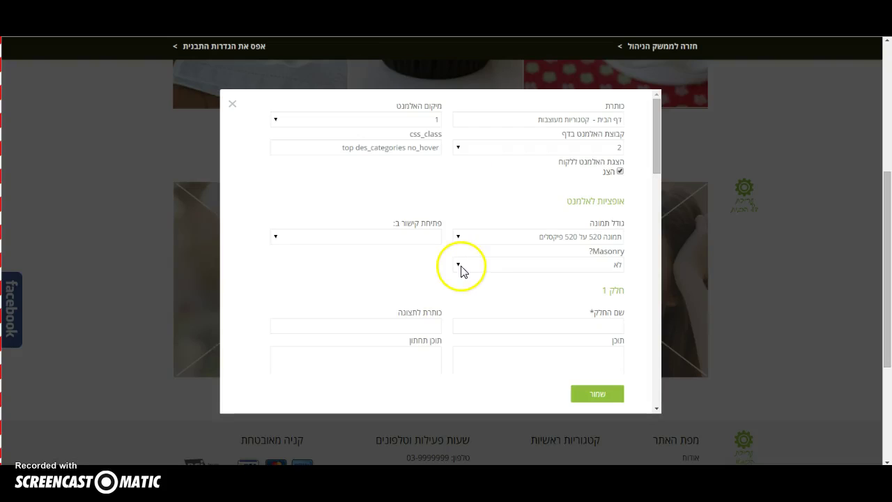
pyautogui.scroll(-2, 463, 269)
pyautogui.click(584, 216)
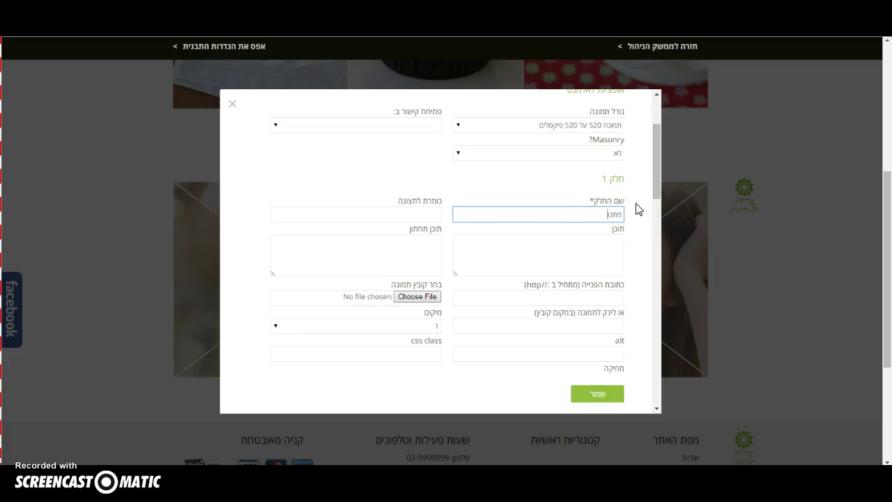
pyautogui.click(411, 295)
pyautogui.click(389, 158)
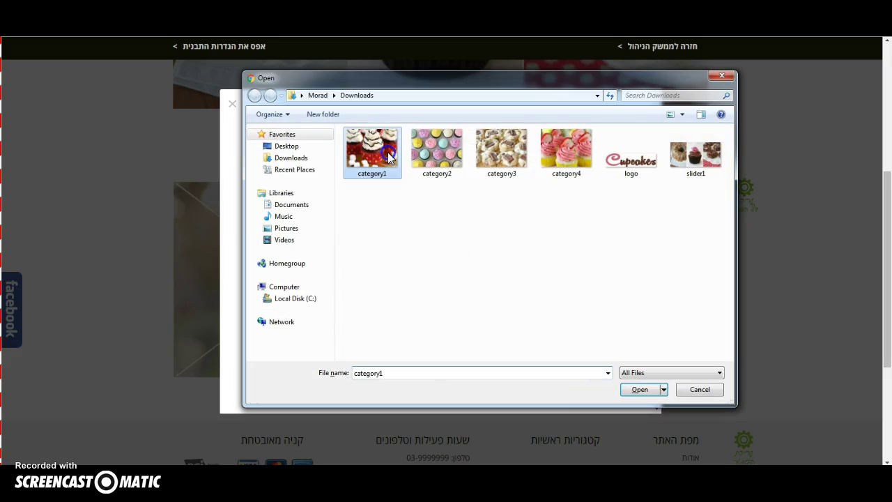
pyautogui.click(634, 390)
# - Enter מתוקים מעוצבים as both the name and display title of part 2, and save the designed categories element
pyautogui.scroll(-3, 544, 286)
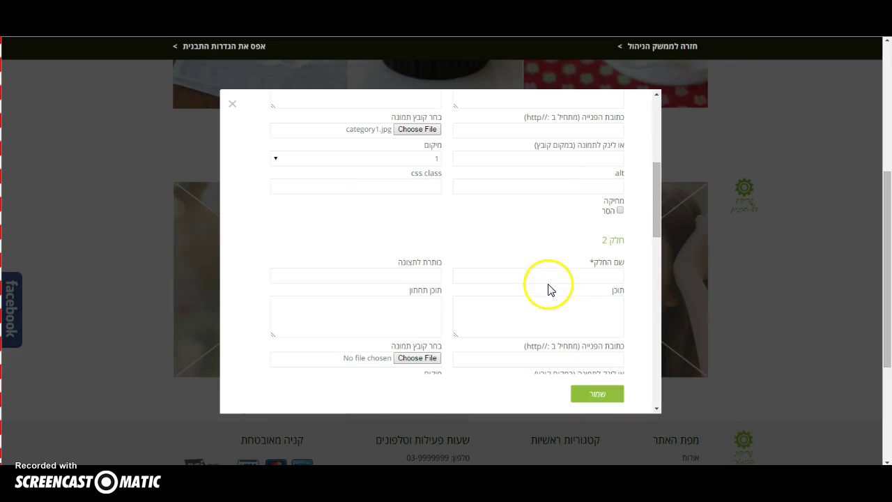
pyautogui.click(554, 275)
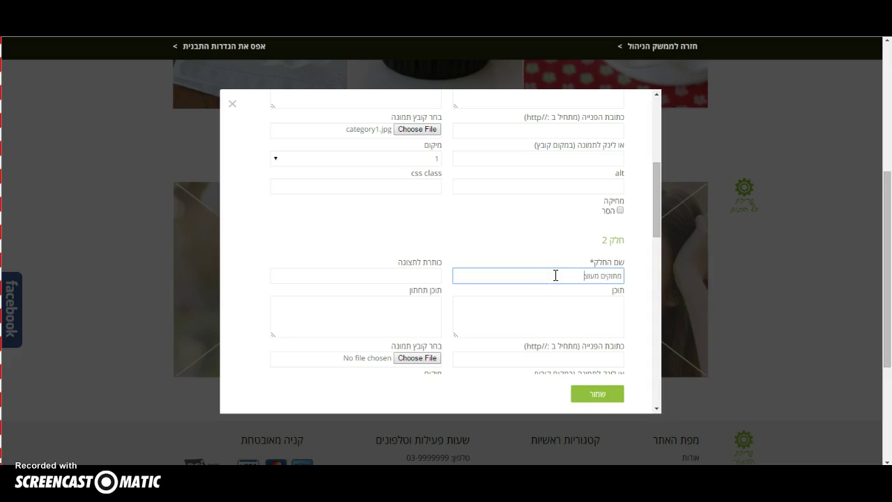
pyautogui.moveTo(556, 275); pyautogui.dragTo(388, 272)
pyautogui.scroll(2, 502, 248)
pyautogui.moveTo(578, 159); pyautogui.dragTo(625, 153)
pyautogui.hotkey('ctrl', 'c')
pyautogui.click(403, 161)
pyautogui.hotkey('ctrl', 'v')
pyautogui.click(593, 393)
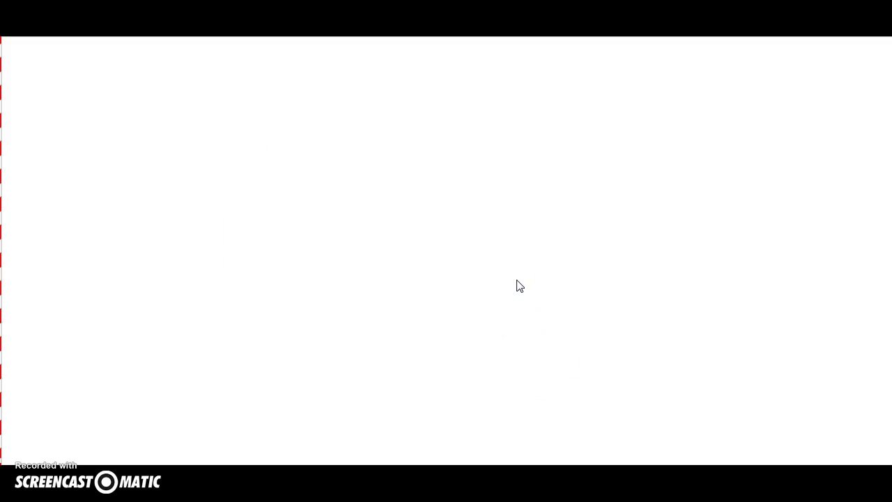
# - Reopen the designed categories element and choose category2.jpg as the image for part 2
pyautogui.scroll(-4, 519, 286)
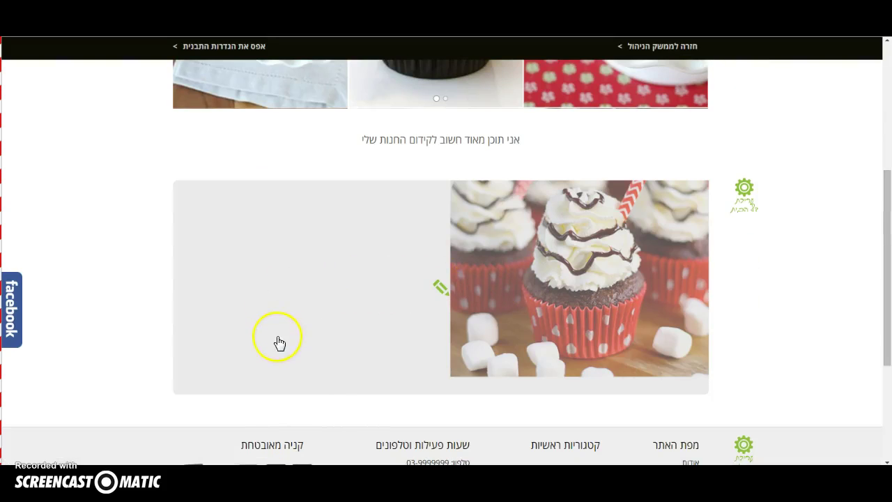
pyautogui.scroll(-1, 324, 418)
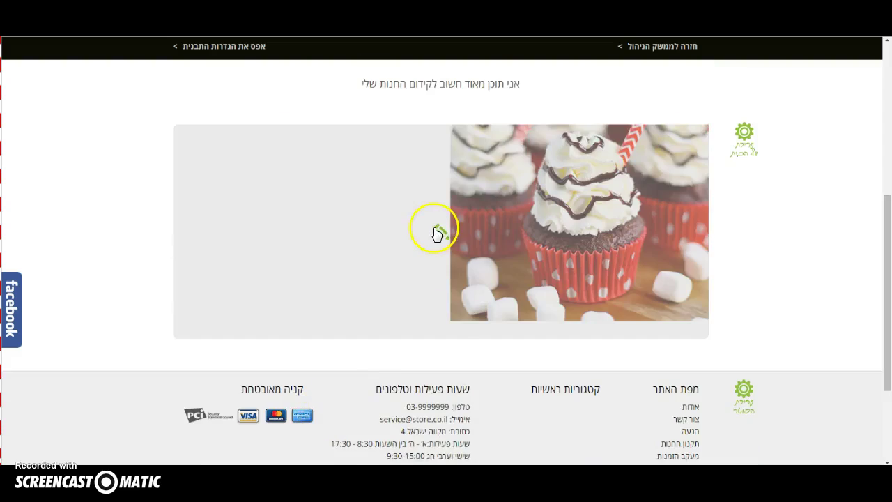
pyautogui.click(435, 229)
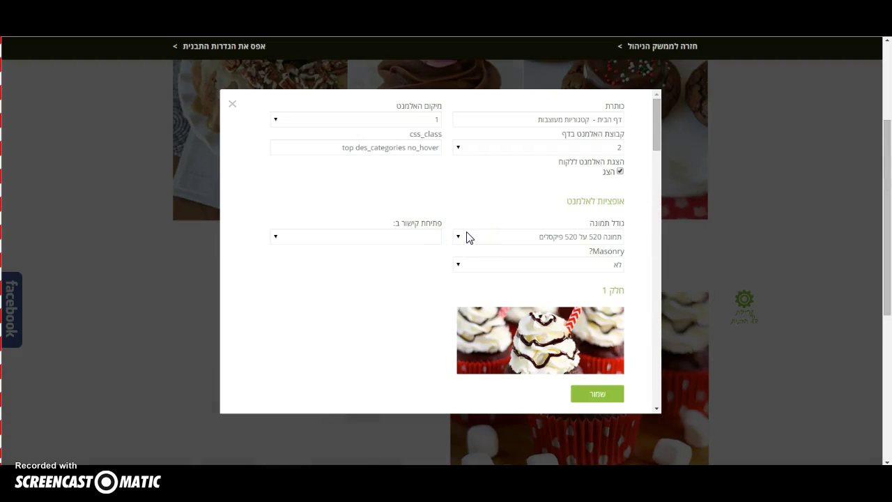
pyautogui.moveTo(655, 131); pyautogui.dragTo(656, 209)
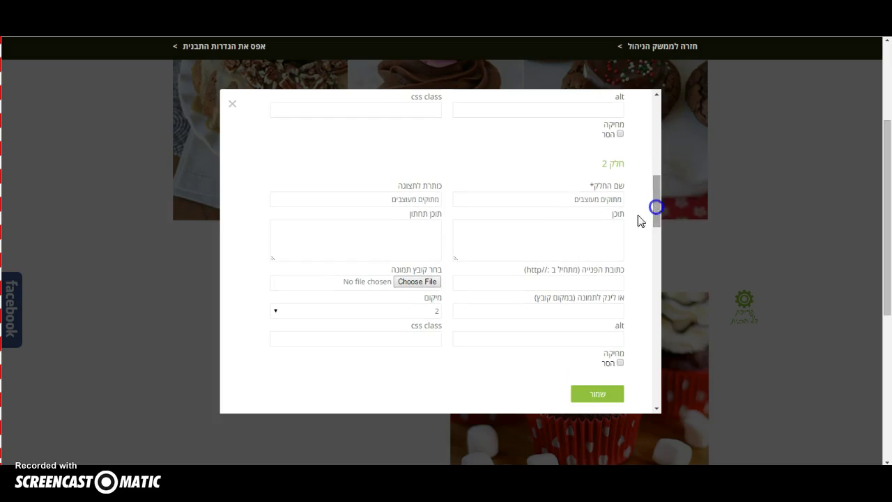
pyautogui.click(419, 281)
pyautogui.click(434, 154)
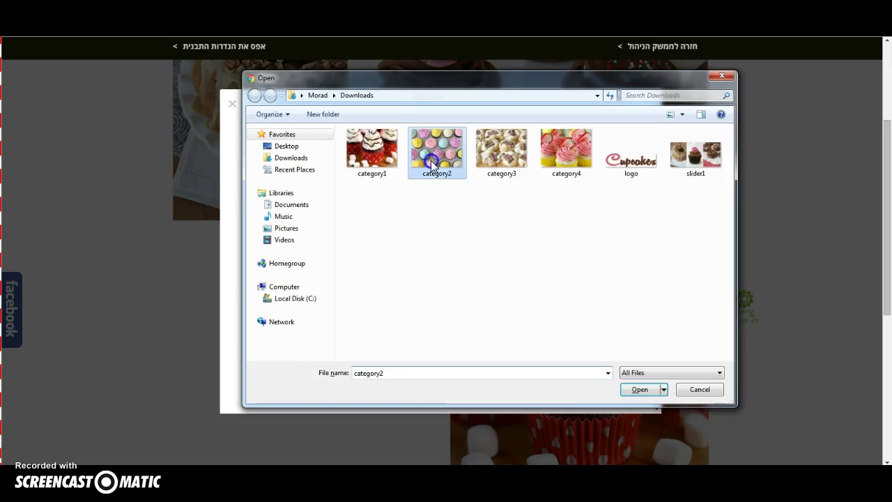
pyautogui.click(639, 389)
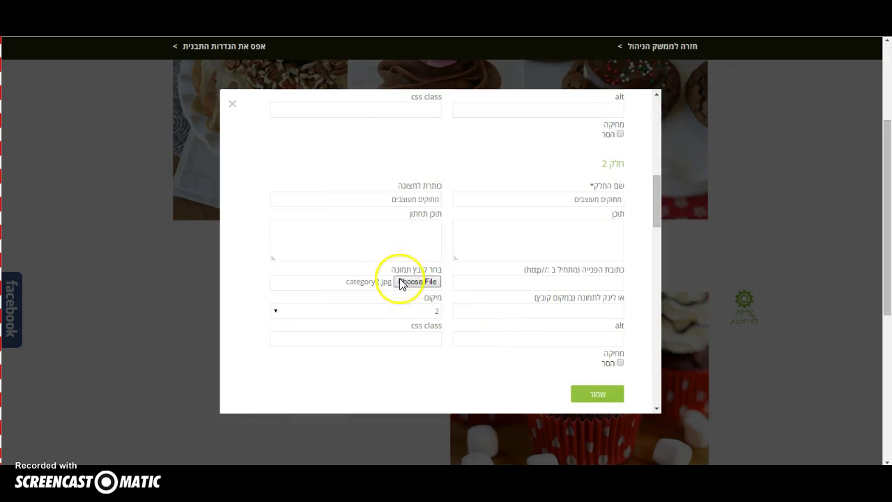
# - Name part 3 of the designed categories העוגיות של עדה and choose category3.jpg as its image
pyautogui.scroll(-2, 559, 281)
pyautogui.click(561, 263)
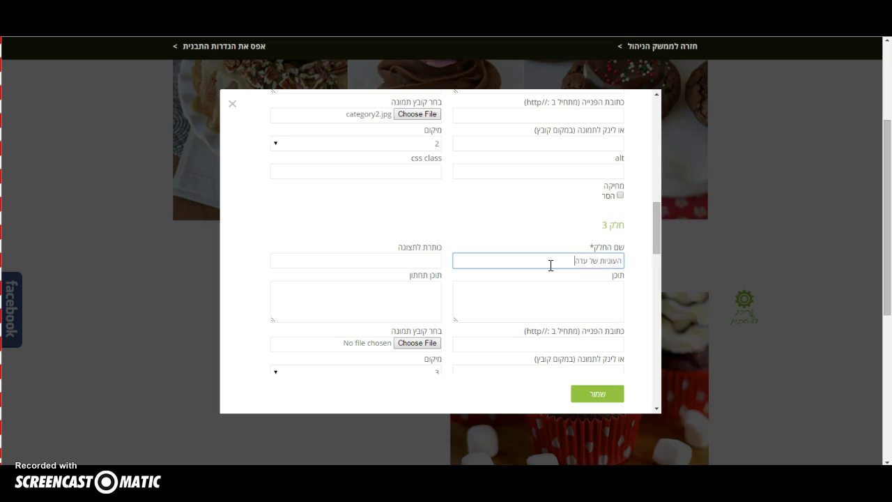
pyautogui.click(419, 343)
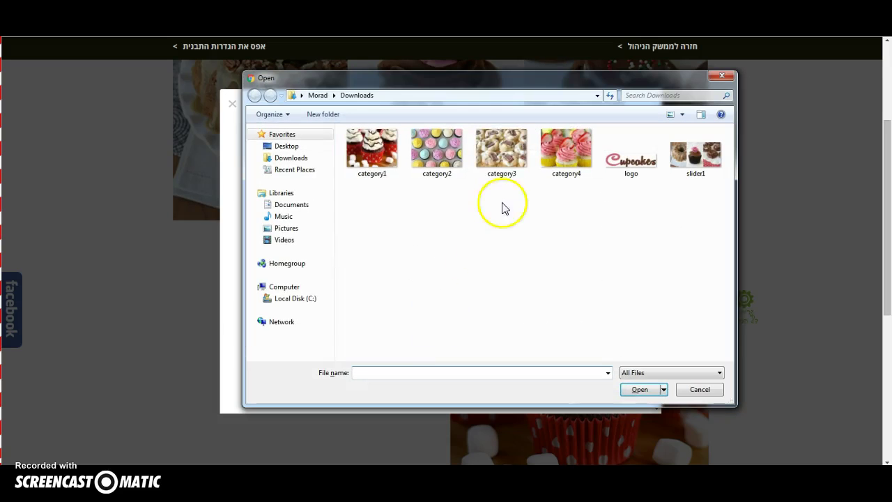
pyautogui.click(511, 176)
pyautogui.click(641, 388)
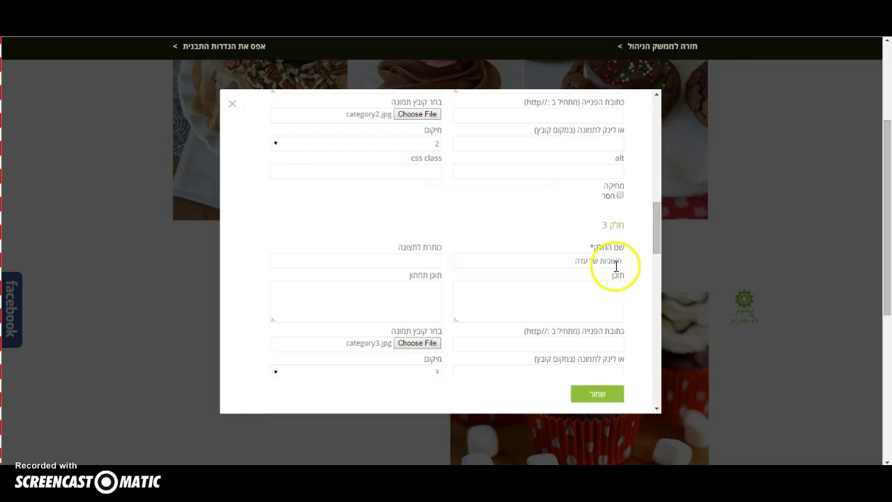
# - Name part 4 קאפקייקס עונתיים with category4.jpg as its image, and save the designed categories element
pyautogui.scroll(-4, 617, 265)
pyautogui.click(587, 212)
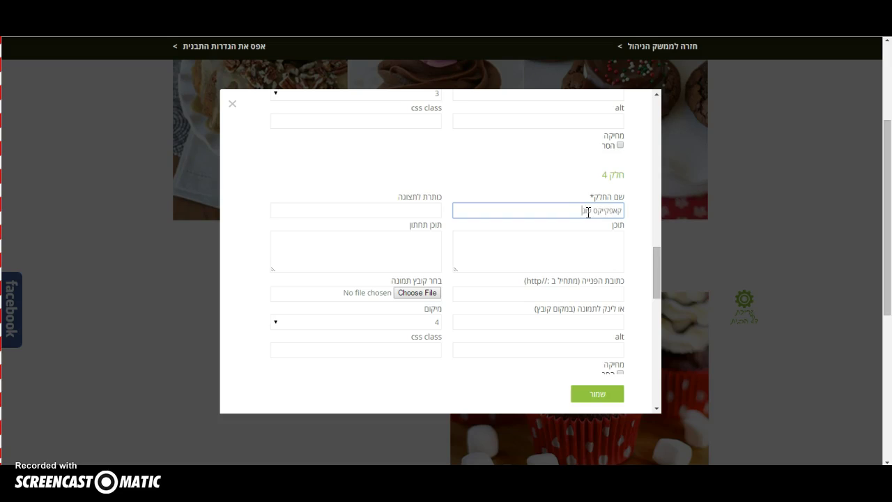
pyautogui.click(415, 293)
pyautogui.click(577, 159)
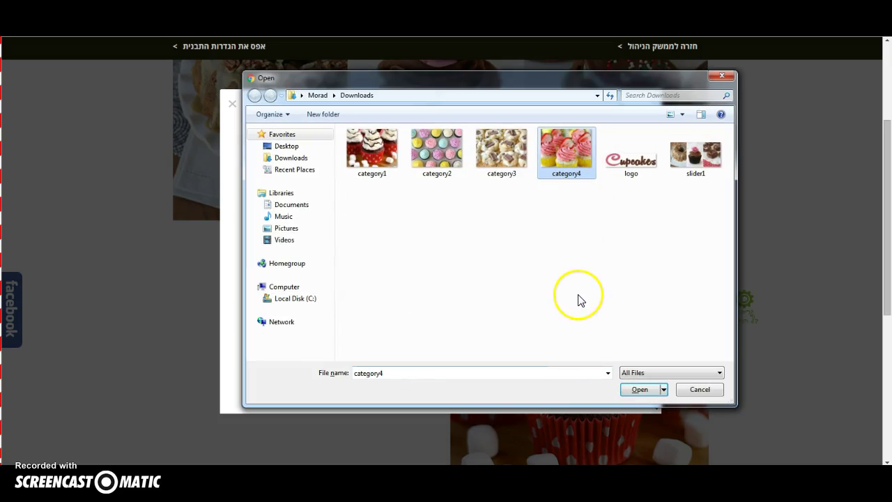
pyautogui.click(639, 389)
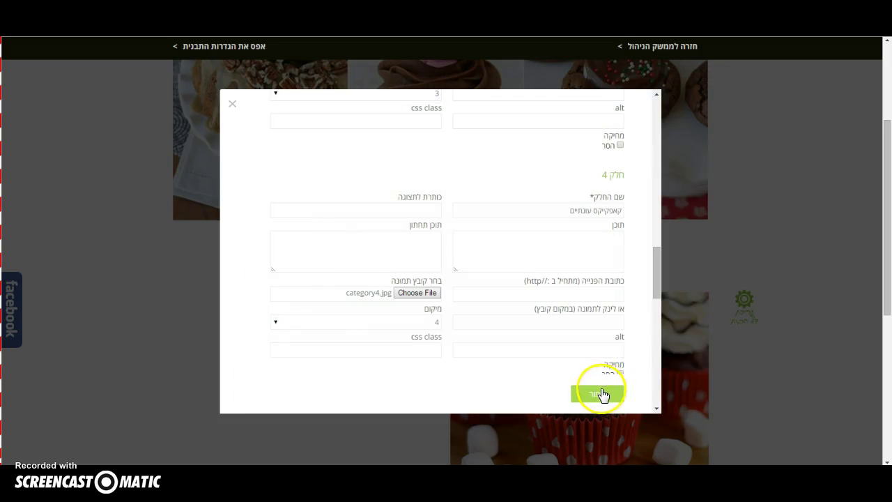
pyautogui.click(601, 394)
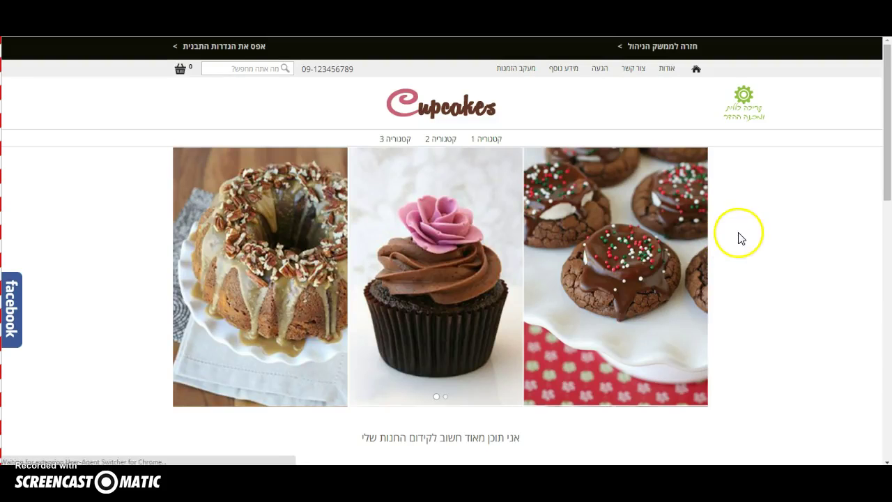
# - Check the designed category images, set the designed categories per row to 4 and save the home page settings
pyautogui.scroll(-5, 737, 235)
pyautogui.scroll(-1, 742, 236)
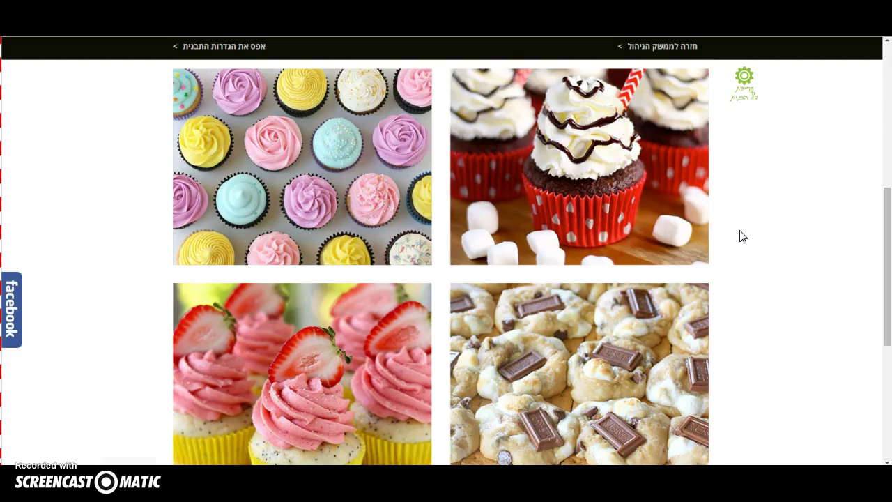
pyautogui.scroll(-2, 742, 237)
pyautogui.scroll(-1, 743, 236)
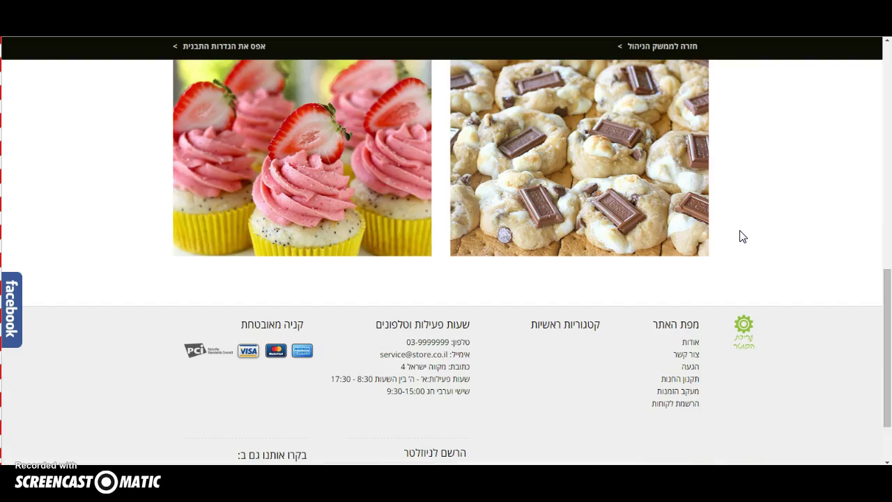
pyautogui.scroll(3, 742, 236)
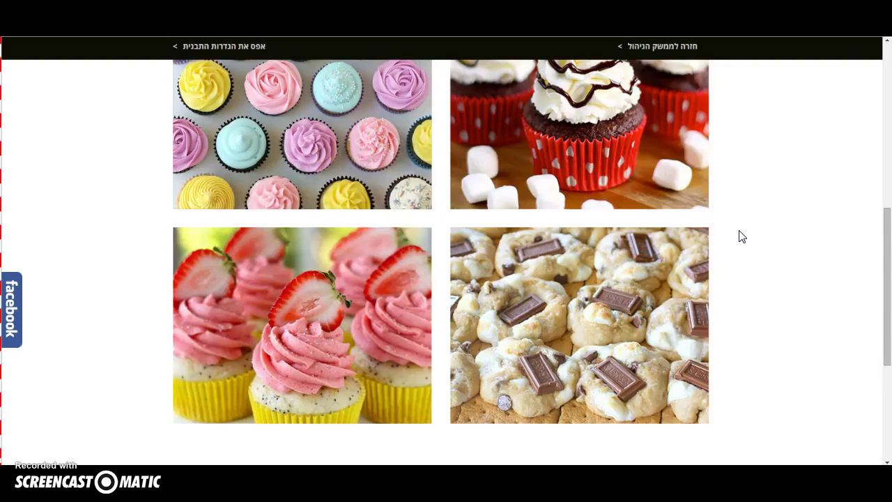
pyautogui.scroll(2, 740, 235)
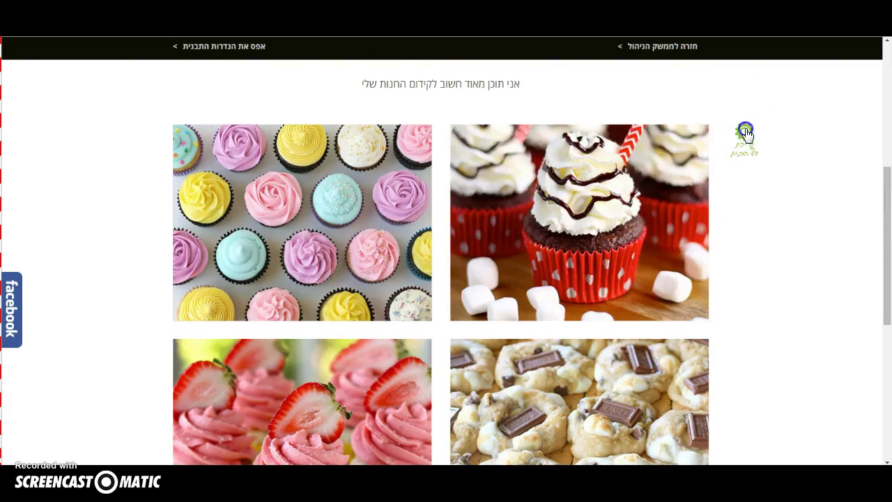
pyautogui.click(744, 134)
pyautogui.click(555, 178)
pyautogui.click(554, 210)
pyautogui.click(711, 241)
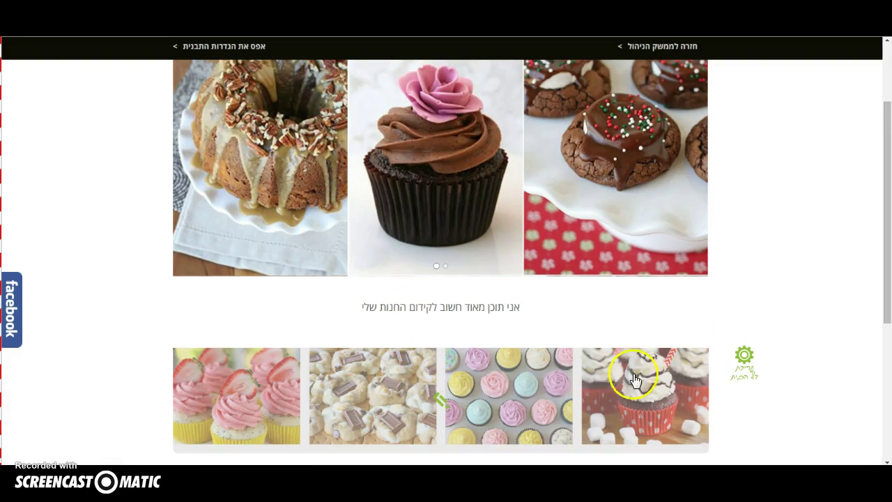
# - In the general and header settings, set the category alignment to ימין and the header strip width to 960px, and save
pyautogui.scroll(2, 736, 301)
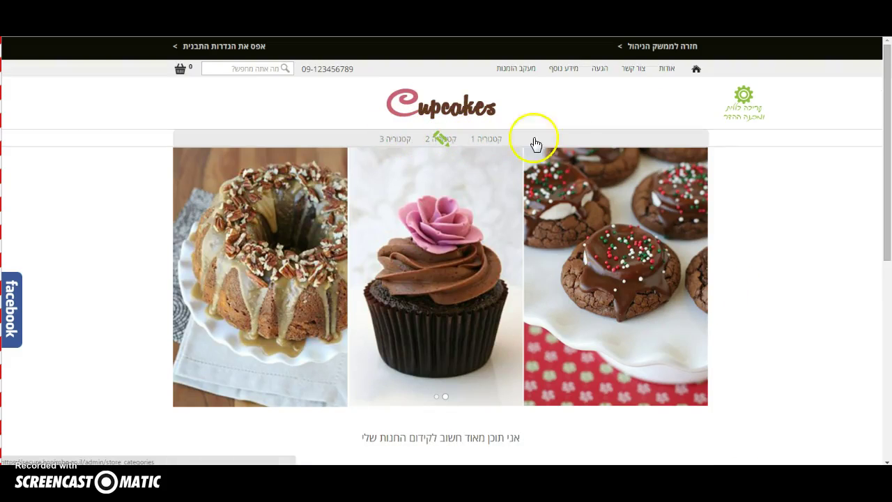
pyautogui.click(743, 102)
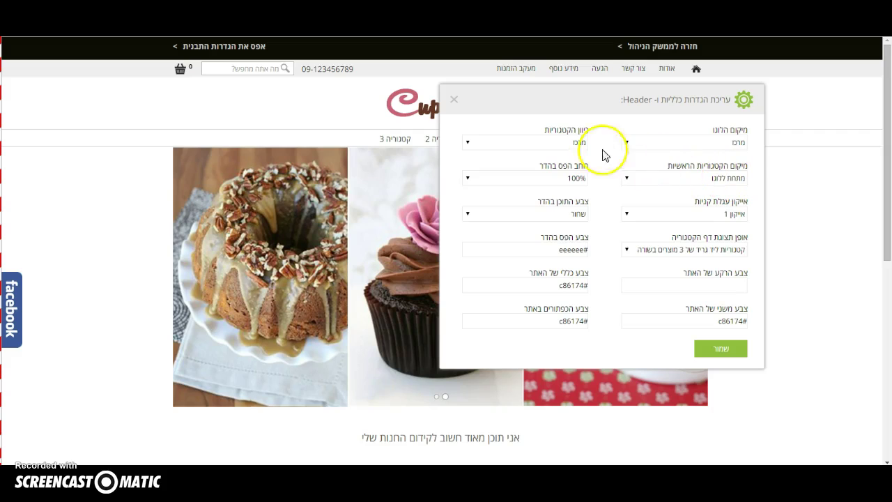
pyautogui.click(550, 143)
pyautogui.click(563, 155)
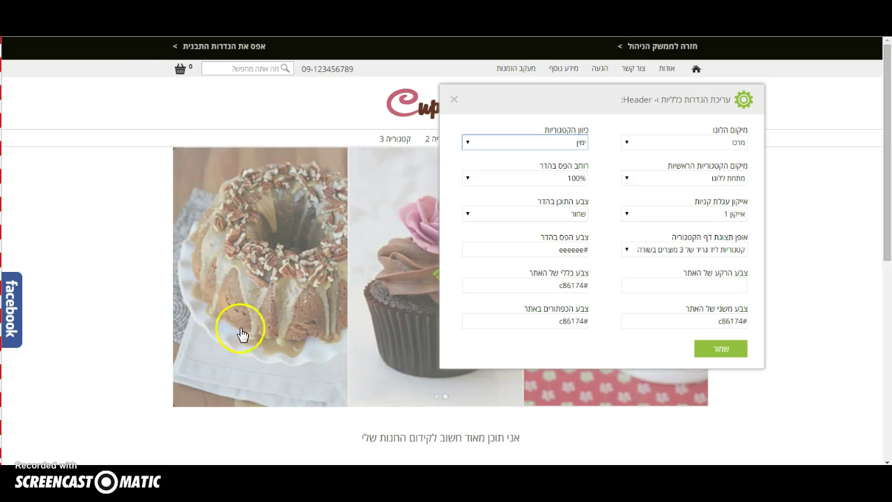
pyautogui.click(524, 178)
pyautogui.click(535, 202)
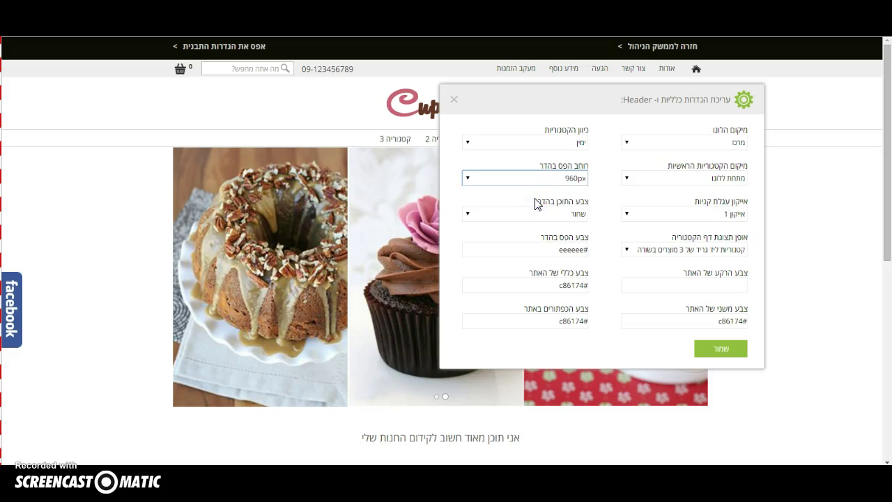
pyautogui.click(720, 348)
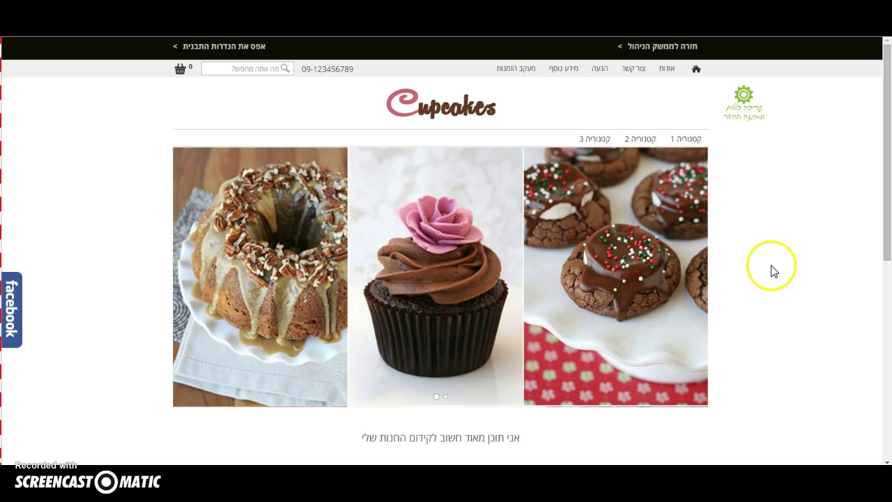
# - Set the logo's alt and title text to עוגיות מדהימות and confirm the logo update
pyautogui.click(429, 107)
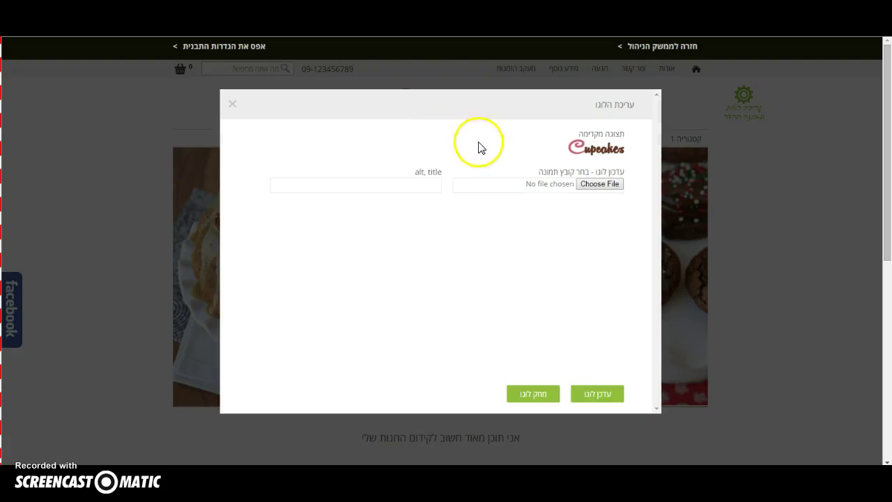
pyautogui.click(409, 185)
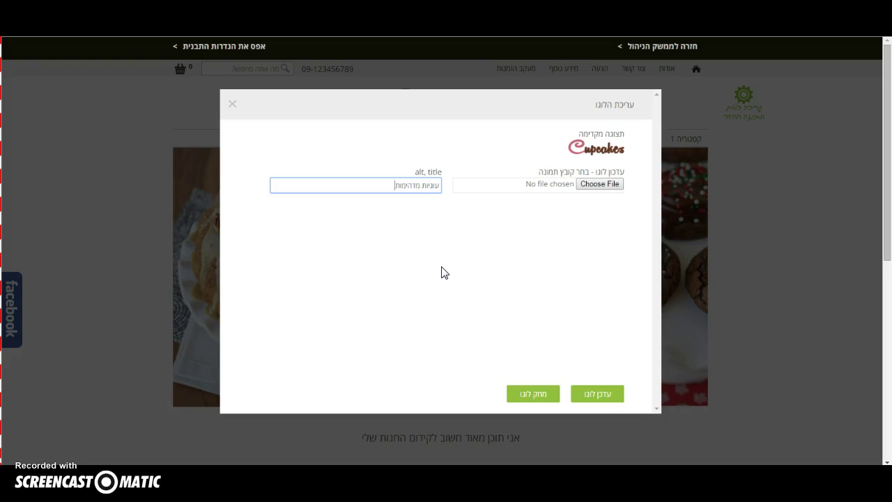
pyautogui.click(596, 395)
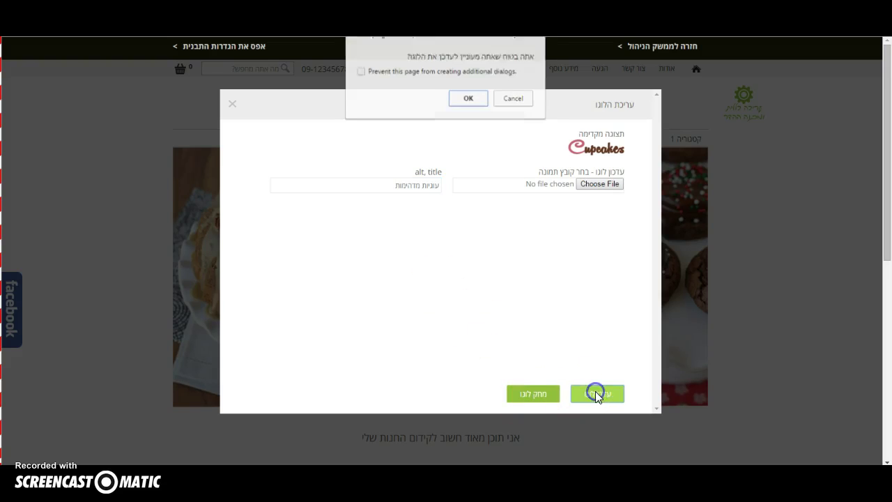
pyautogui.click(469, 99)
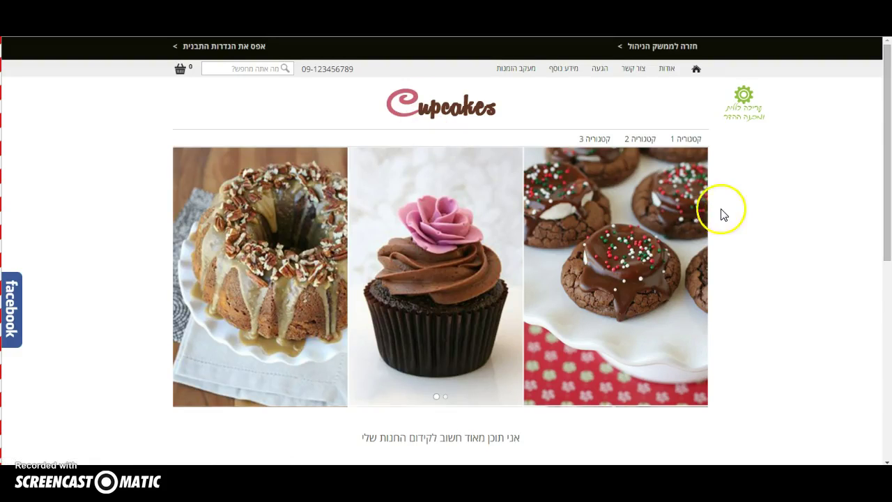
# - Set the logo position to שמאל in the general and header settings and save
pyautogui.click(742, 95)
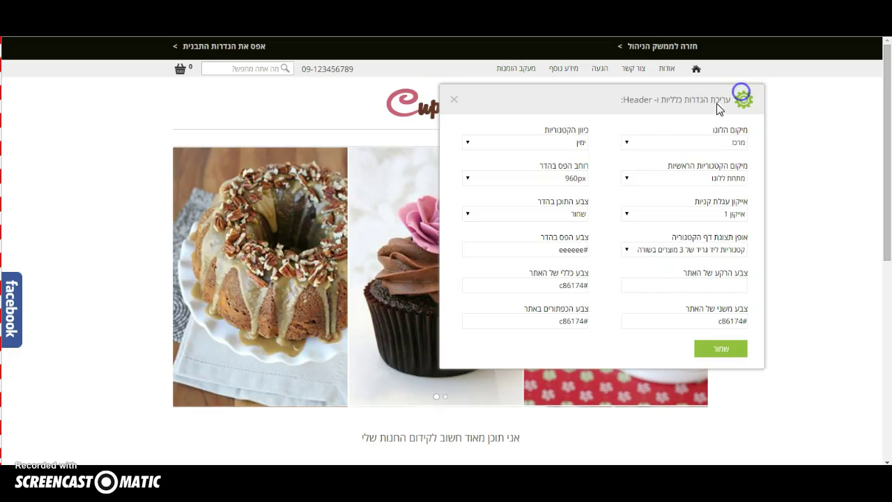
pyautogui.click(691, 143)
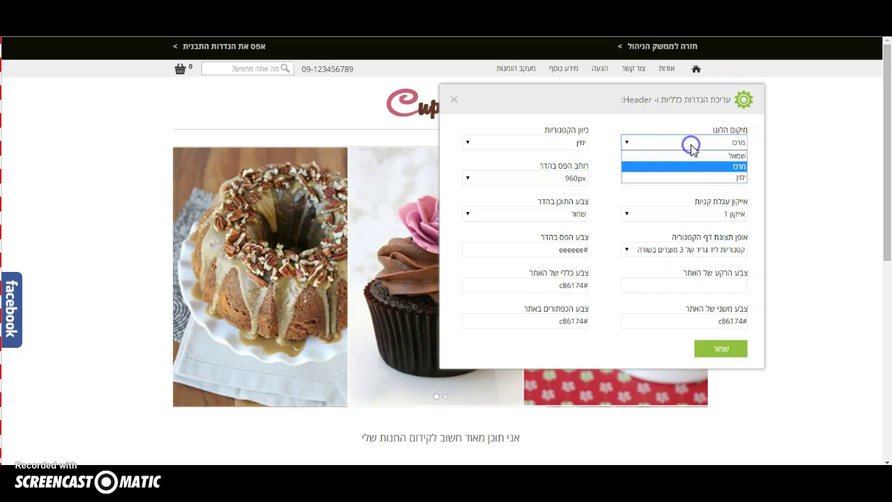
pyautogui.click(701, 155)
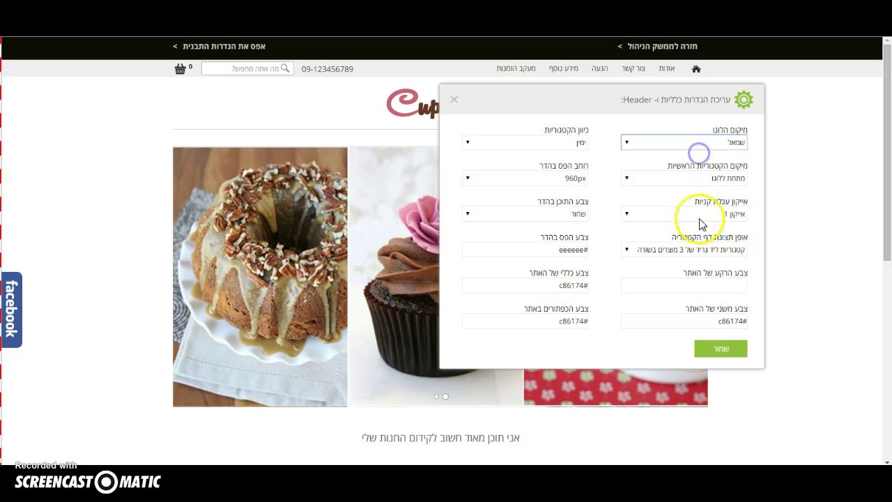
pyautogui.click(716, 347)
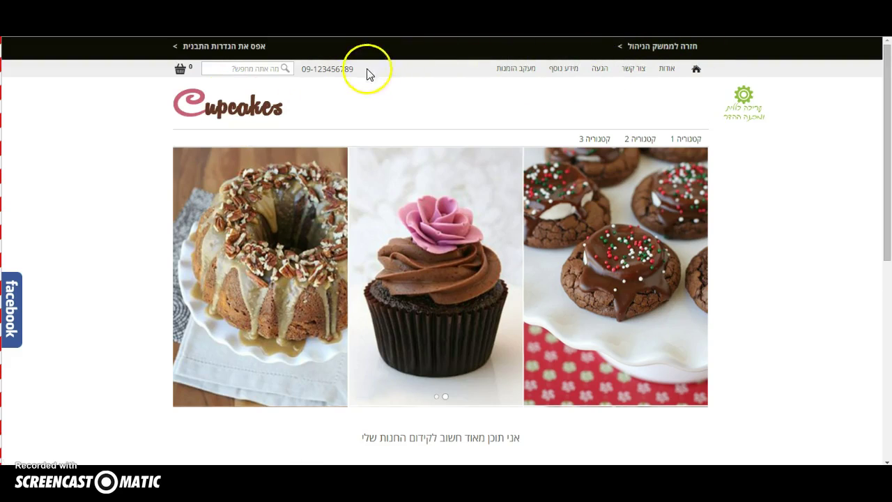
# - Set the faces option (פרצופים) of the floating Facebook element to לא, save it and check the widget
pyautogui.scroll(-8, 424, 204)
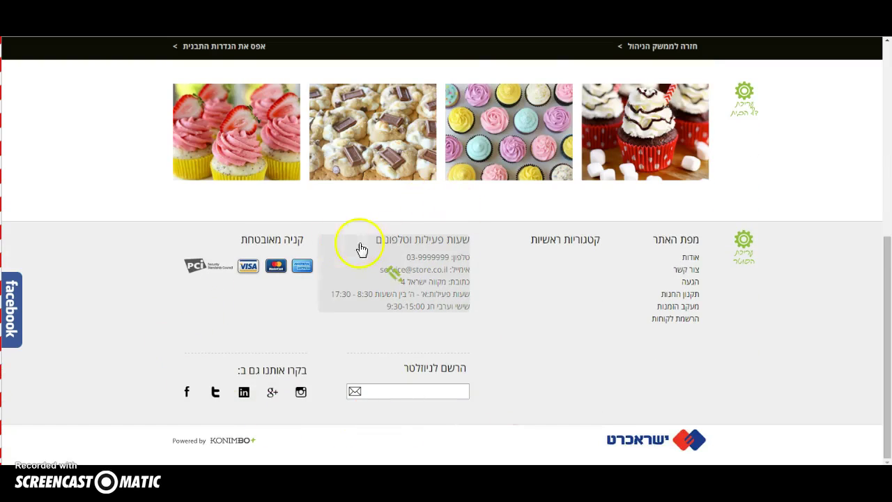
pyautogui.moveTo(10, 296)
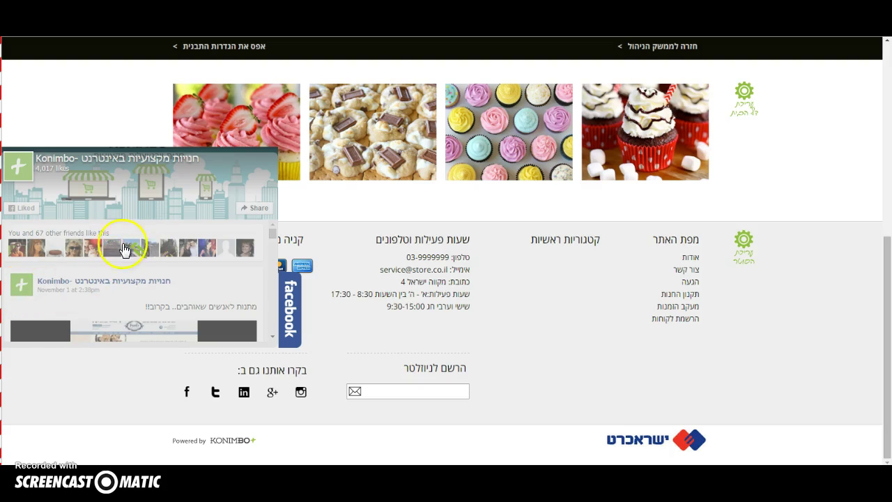
pyautogui.click(134, 249)
pyautogui.click(554, 265)
pyautogui.click(562, 285)
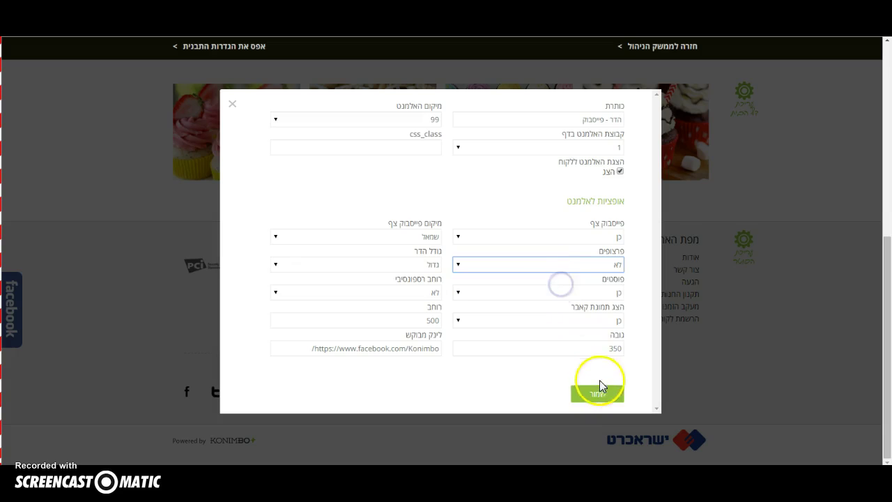
pyautogui.click(597, 393)
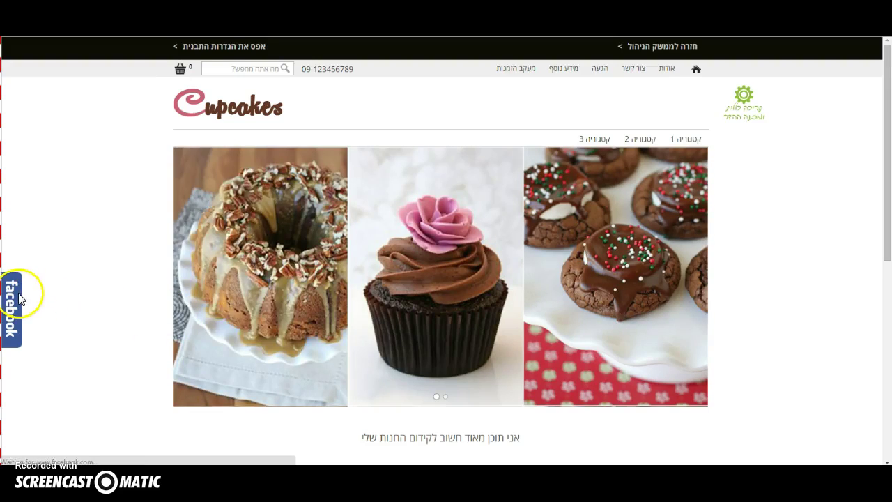
pyautogui.moveTo(20, 298)
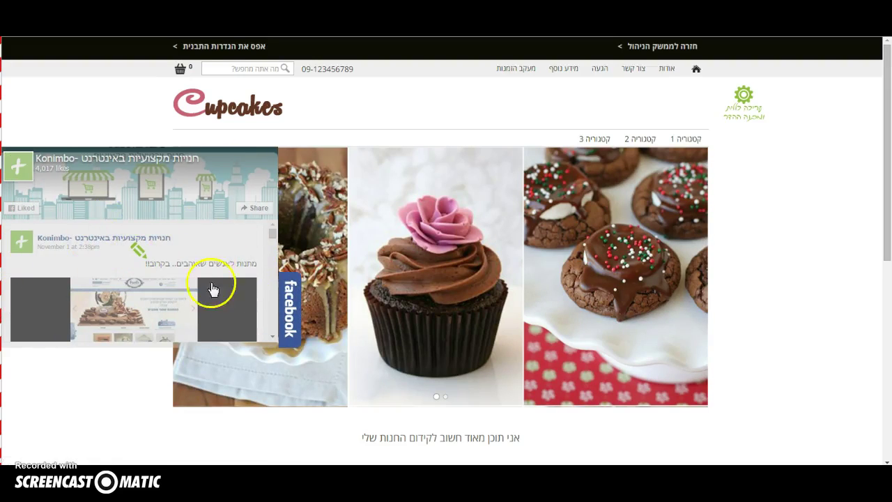
# - Review the customised home page down to its footer and return to the store's management interface
pyautogui.scroll(-6, 738, 145)
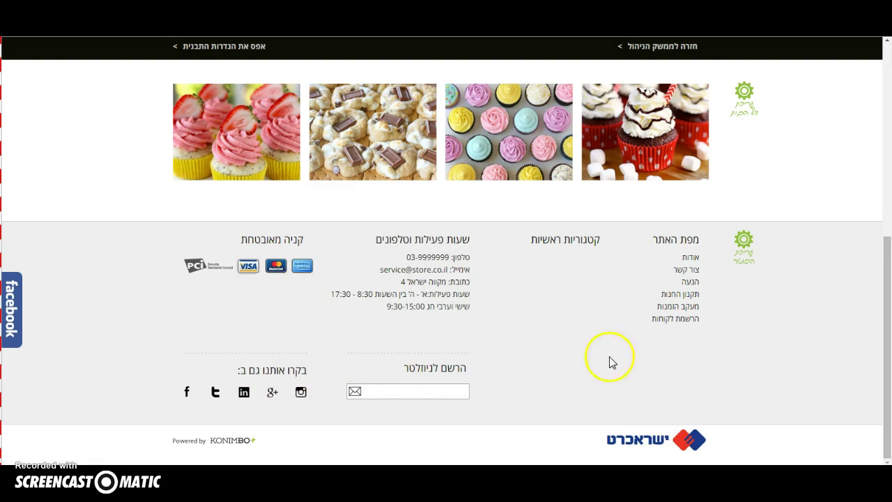
pyautogui.moveTo(884, 315); pyautogui.dragTo(884, 75)
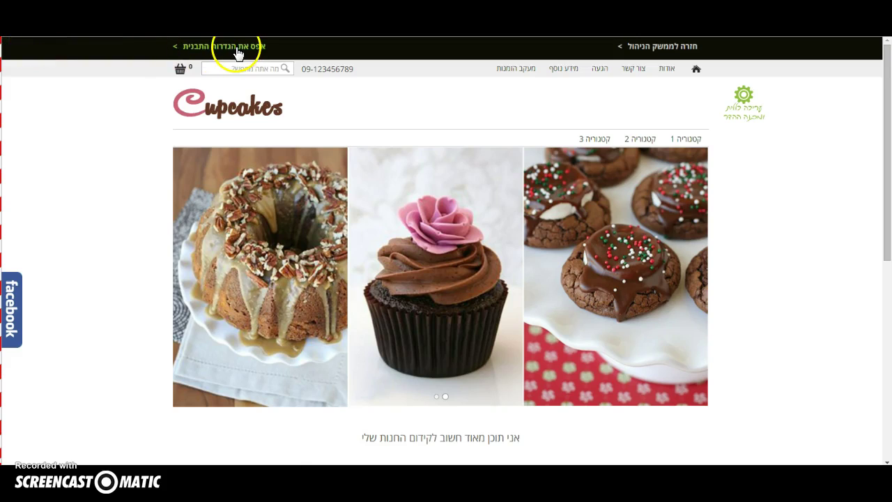
pyautogui.click(656, 48)
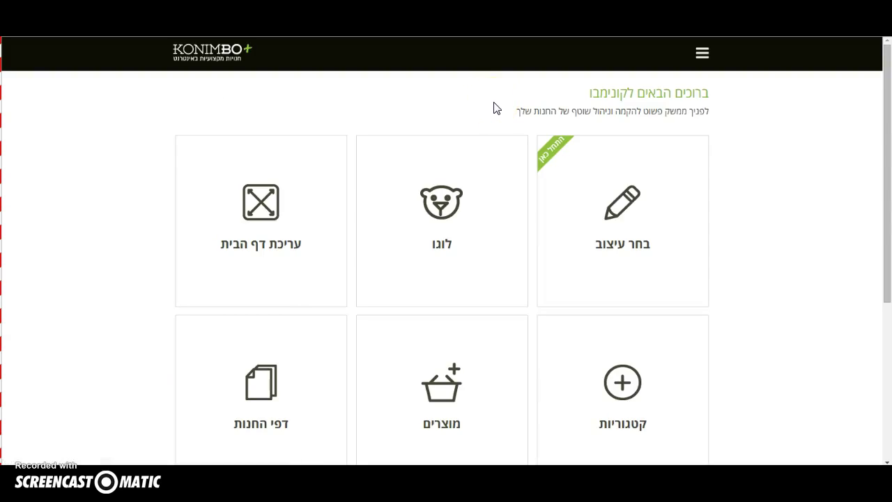
# - Look through the management dashboard's tiles, including logo, categories, store settings, extended management and system tutorials
pyautogui.moveTo(450, 228)
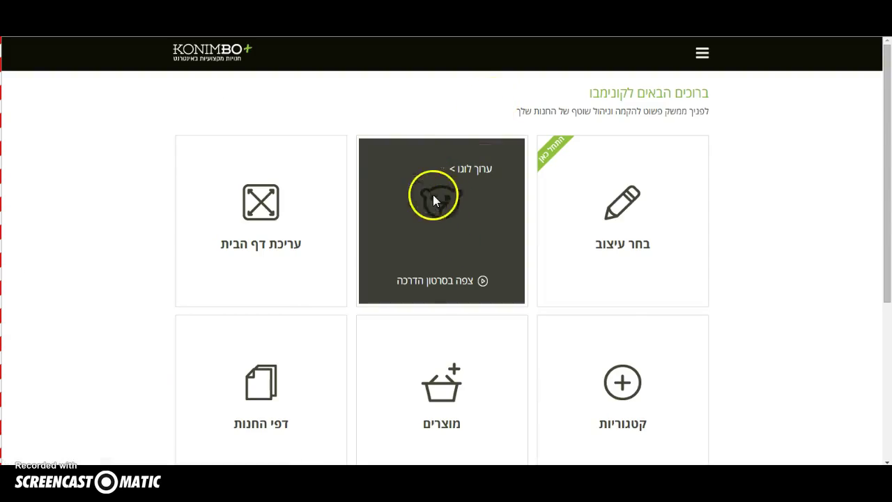
pyautogui.scroll(-2, 272, 247)
pyautogui.moveTo(415, 275)
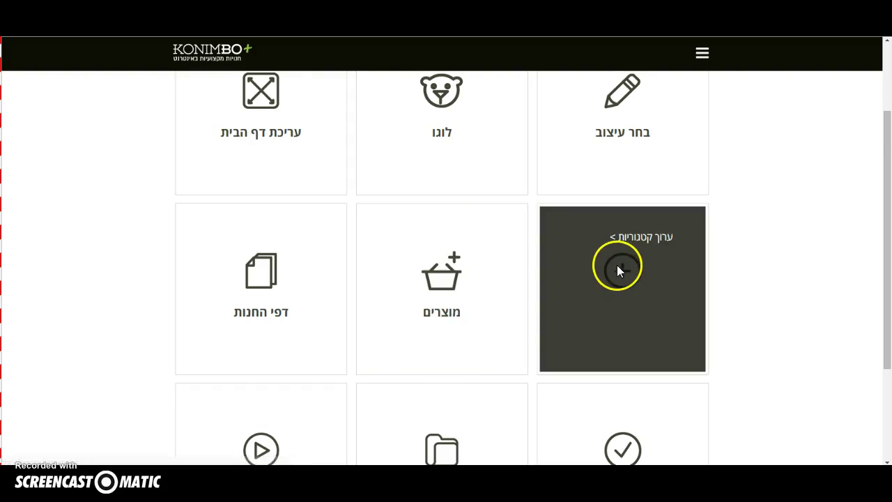
pyautogui.scroll(-3, 619, 268)
pyautogui.moveTo(617, 272)
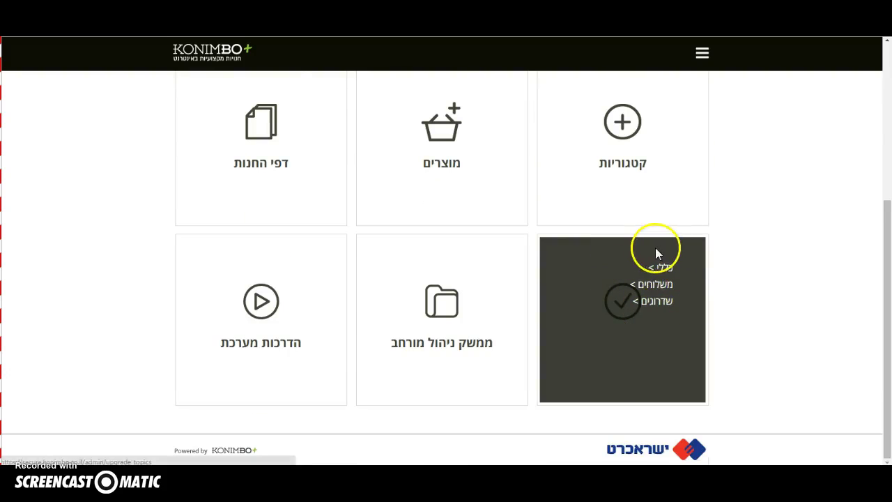
pyautogui.moveTo(441, 298)
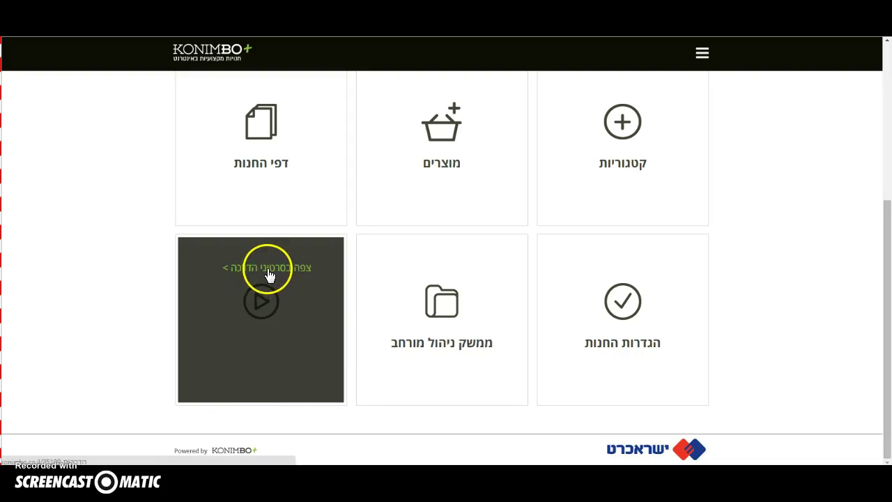
pyautogui.moveTo(882, 269); pyautogui.dragTo(883, 69)
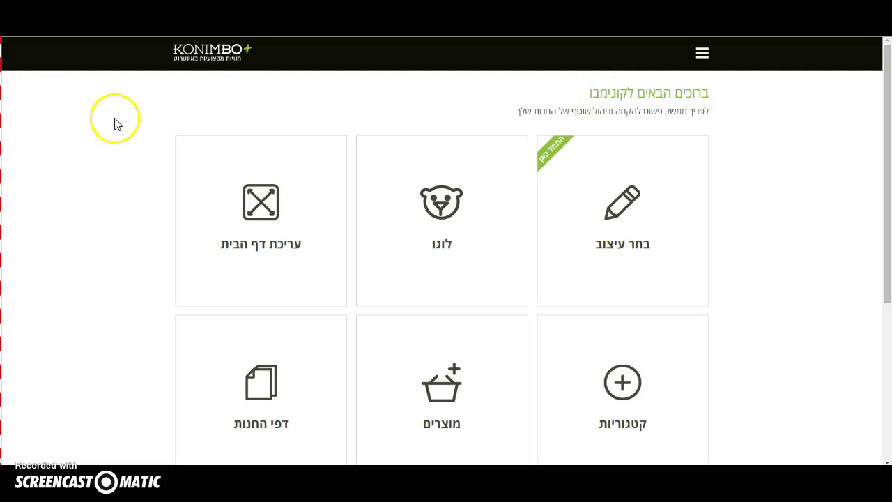